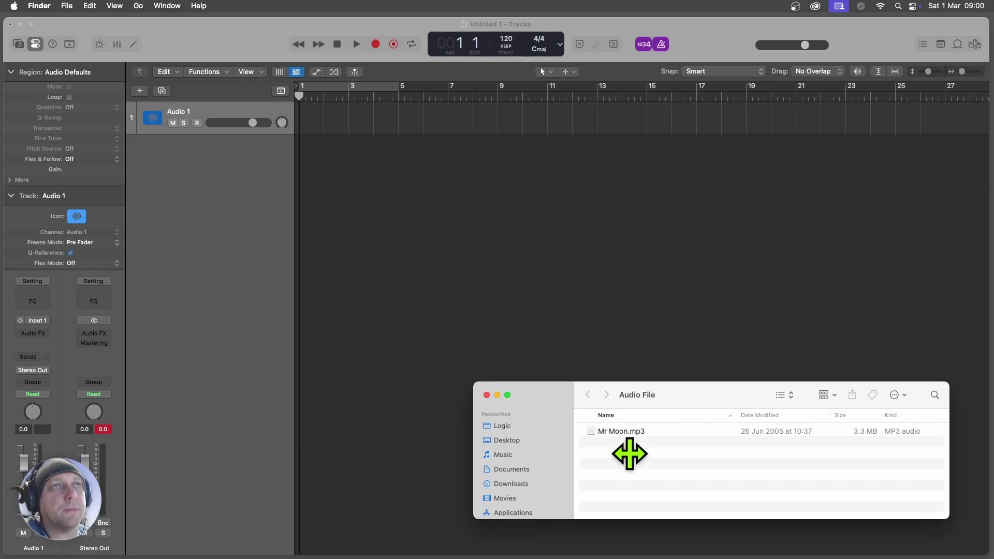
# Step: Import Mr Moon.mp3 at bar 1 of the audio track and play it from bar 16 with the track volume lowered to -7.6 dB
pyautogui.moveTo(620, 433); pyautogui.dragTo(303, 124)
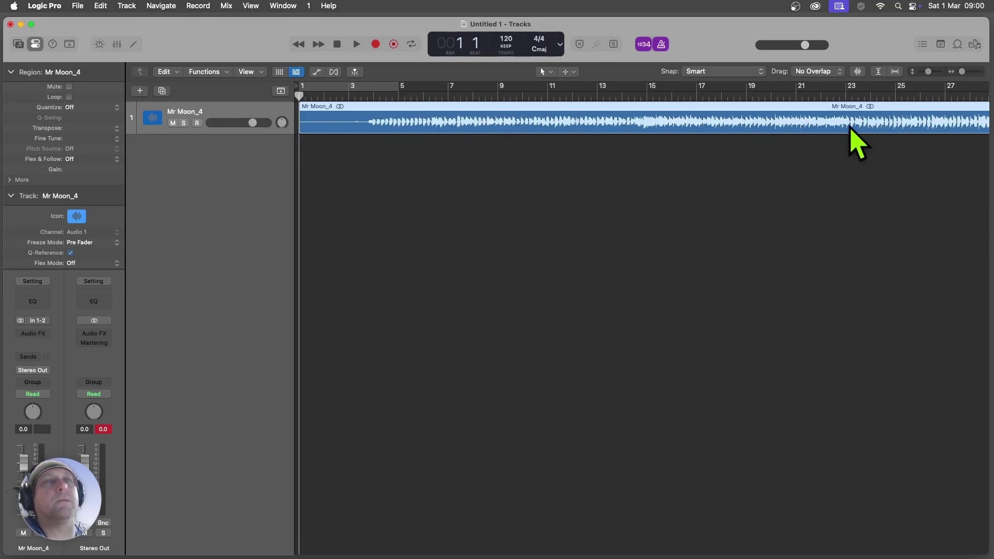
pyautogui.click(672, 97)
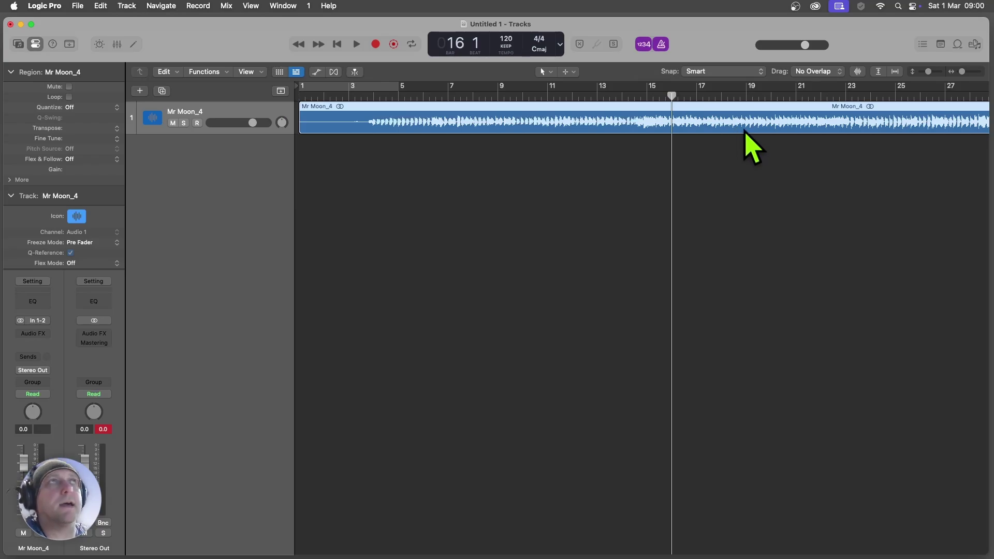
pyautogui.press('space')
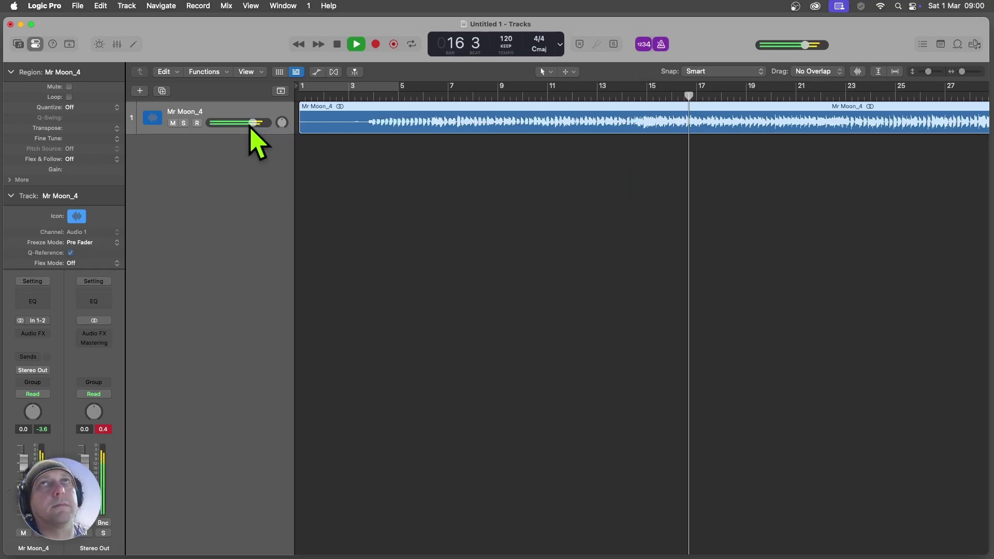
pyautogui.moveTo(253, 123); pyautogui.dragTo(236, 123)
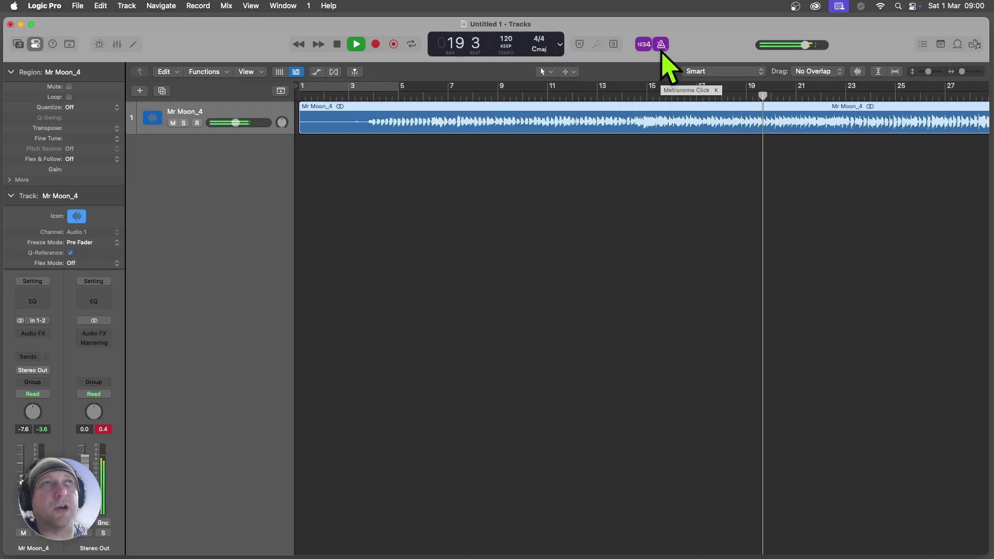
pyautogui.press('space')
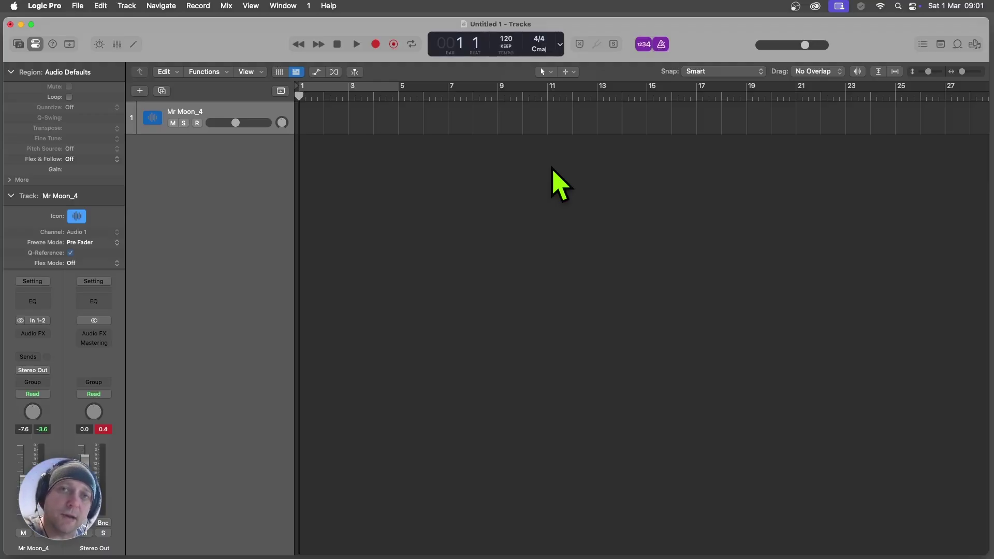
# Step: Set the project tempo mode to AUTO and import Mr Moon.mp3 at the start of the audio track
pyautogui.click(506, 46)
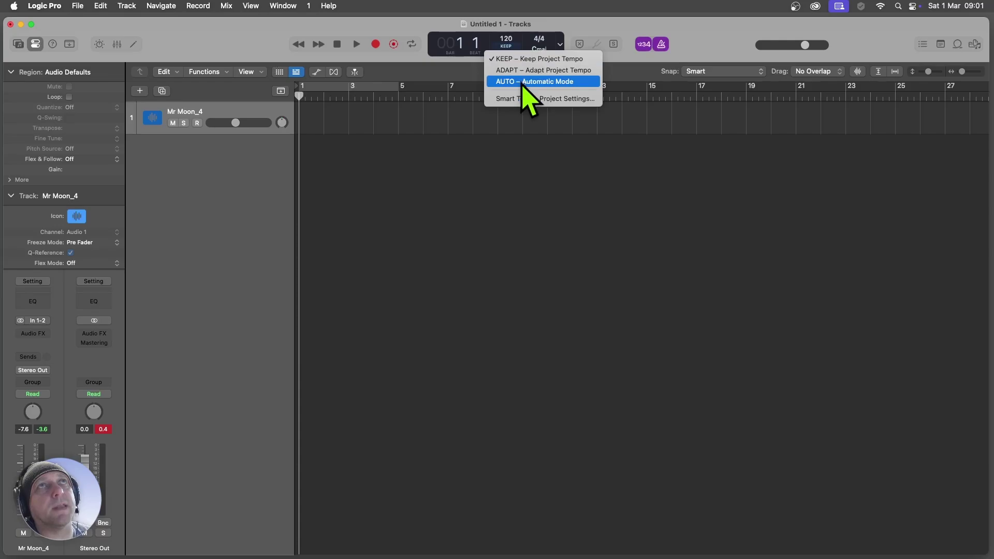
pyautogui.click(536, 82)
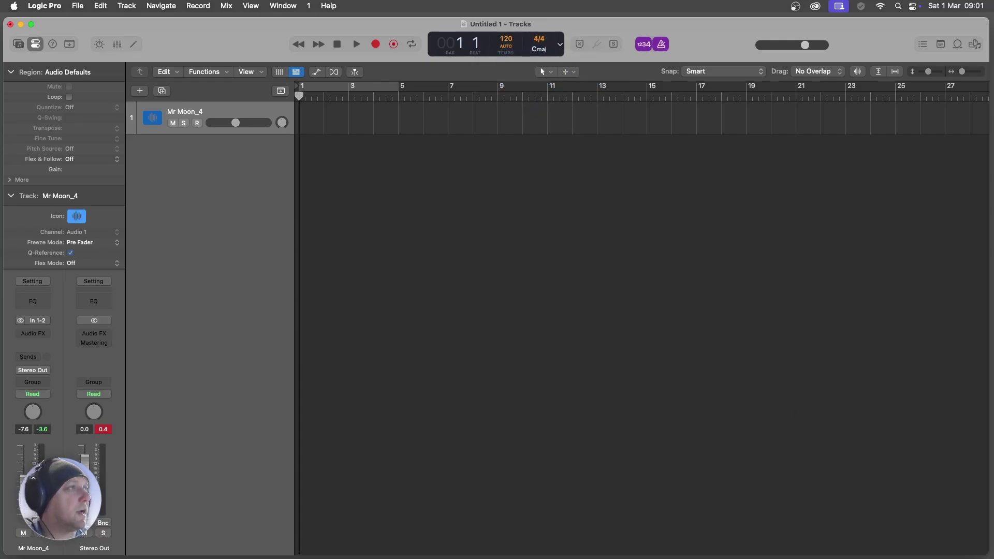
pyautogui.press('super+Tab')
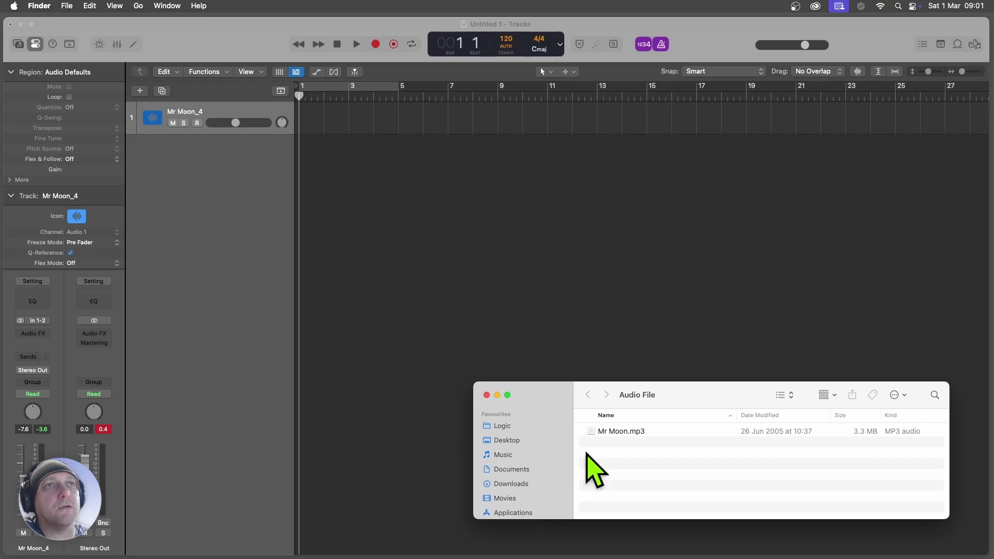
pyautogui.moveTo(615, 435); pyautogui.dragTo(305, 118)
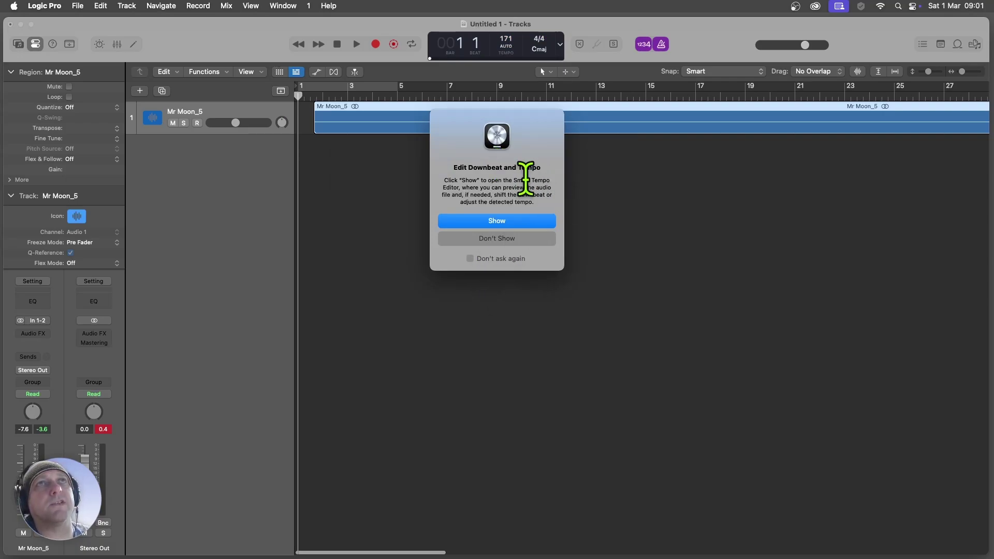
# Step: Halve the detected tempo in the Smart Tempo Editor and apply the region tempo to the project, aligning its downbeat to the nearest project downbeat
pyautogui.click(497, 221)
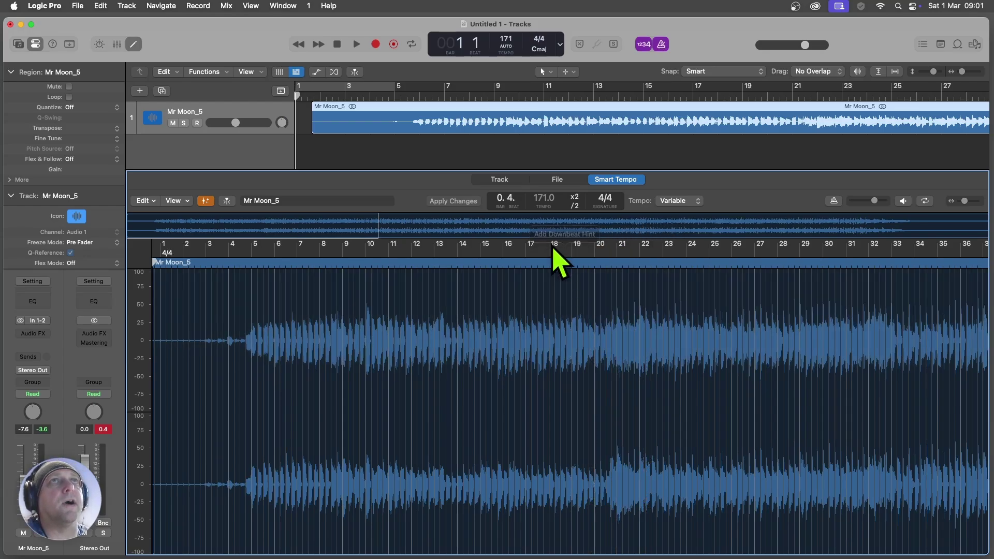
pyautogui.click(575, 209)
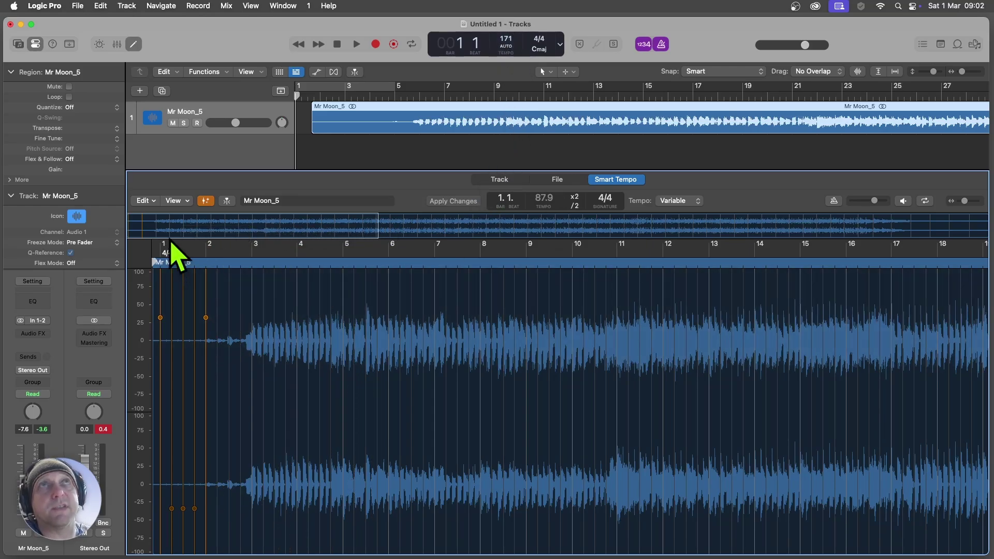
pyautogui.click(145, 201)
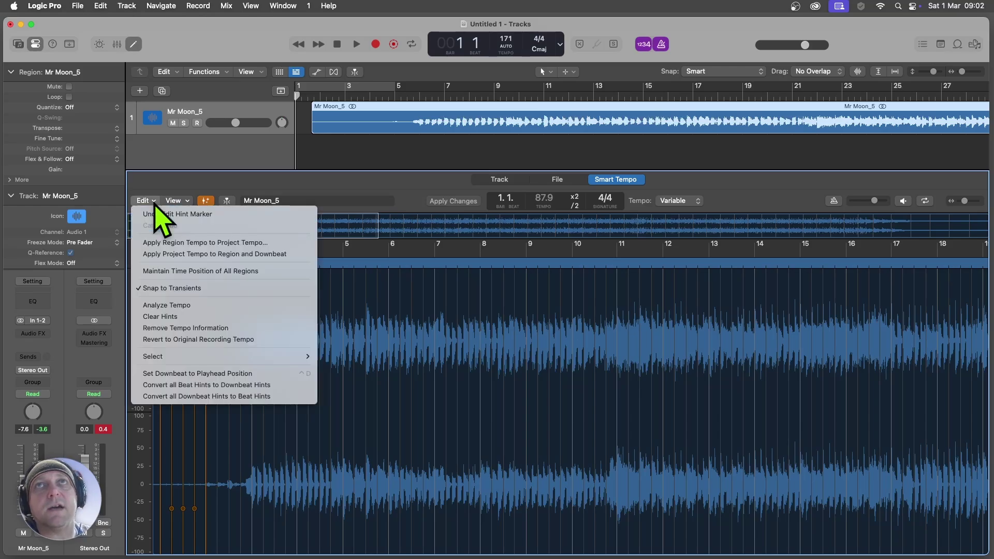
pyautogui.click(238, 243)
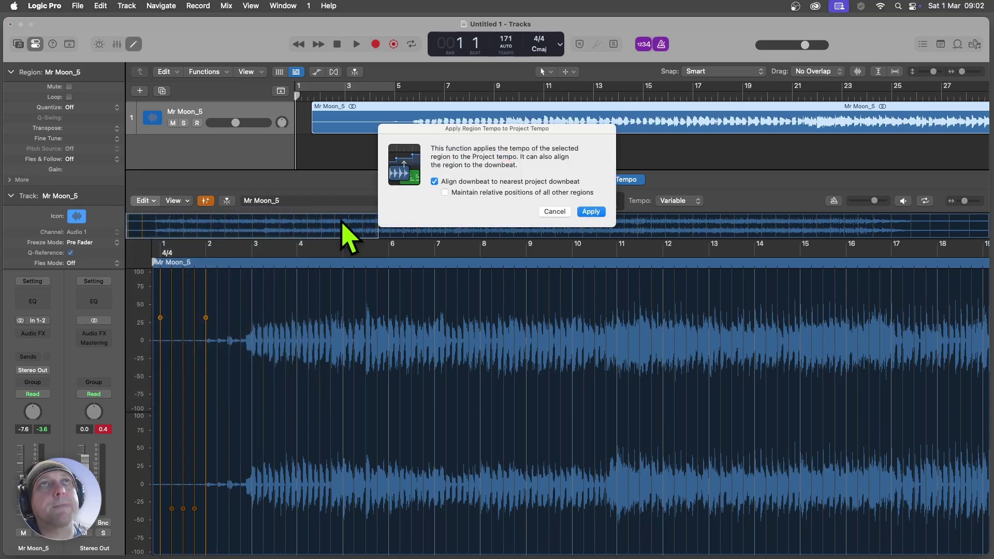
pyautogui.click(590, 212)
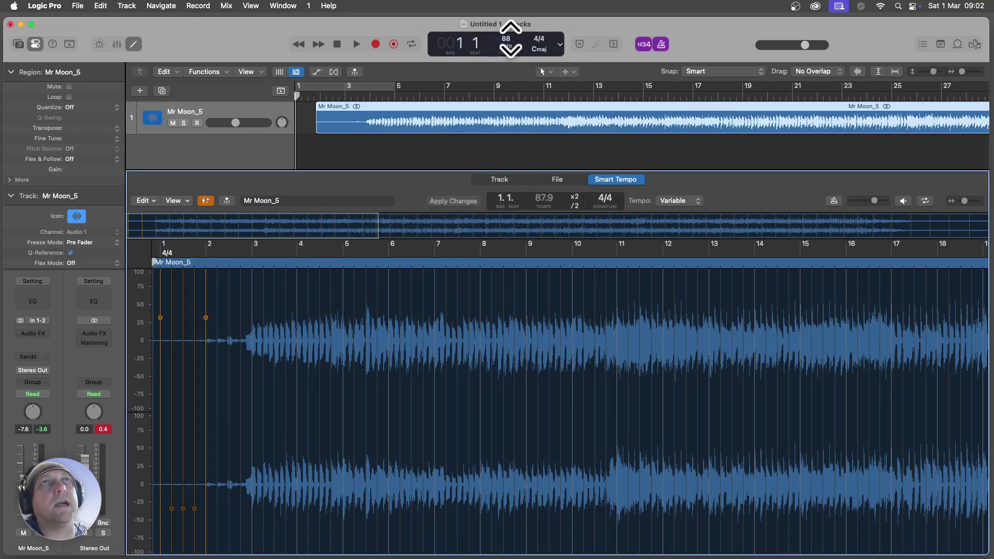
pyautogui.click(134, 44)
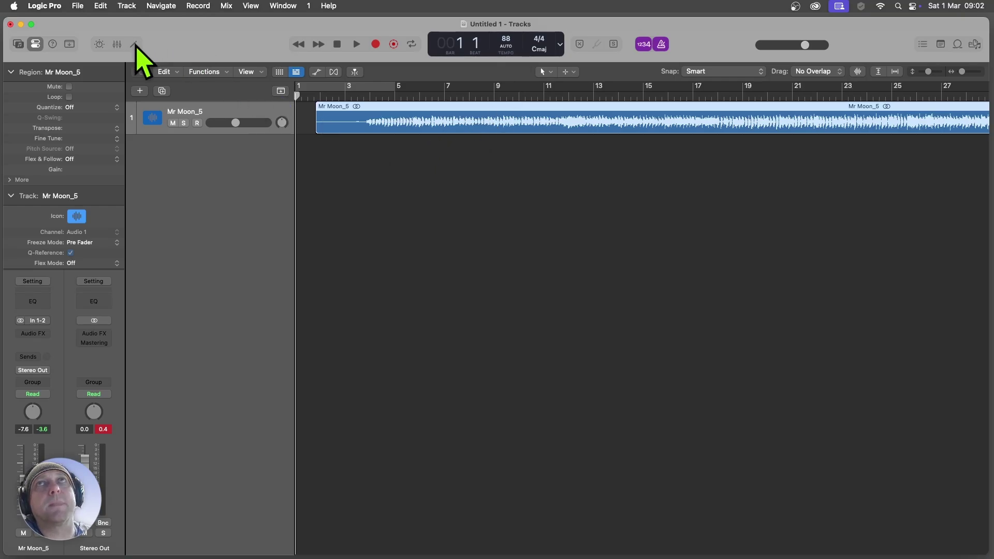
# Step: Show the global tracks and play the song from bar 16 beat 3 while raising the track volume to -3.3 dB
pyautogui.click(281, 91)
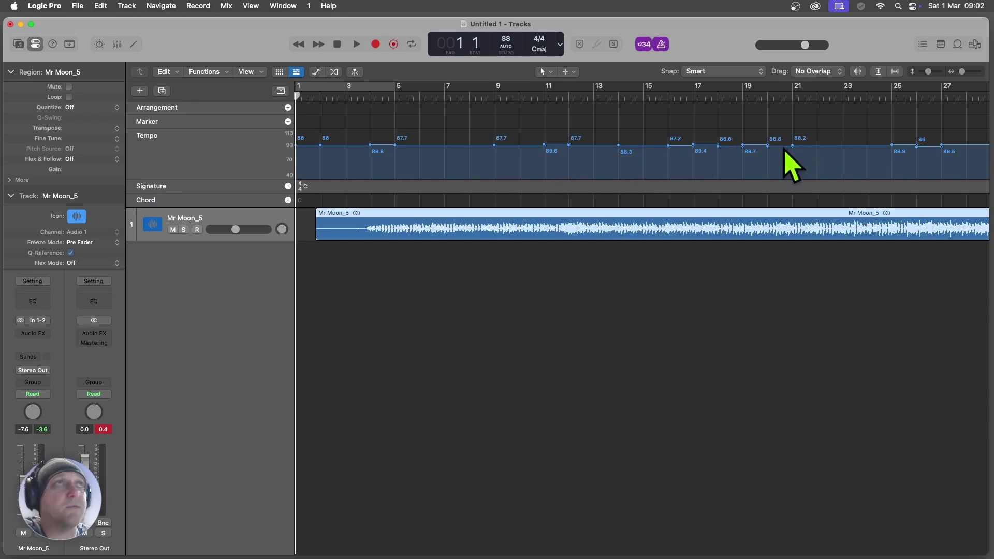
pyautogui.click(689, 97)
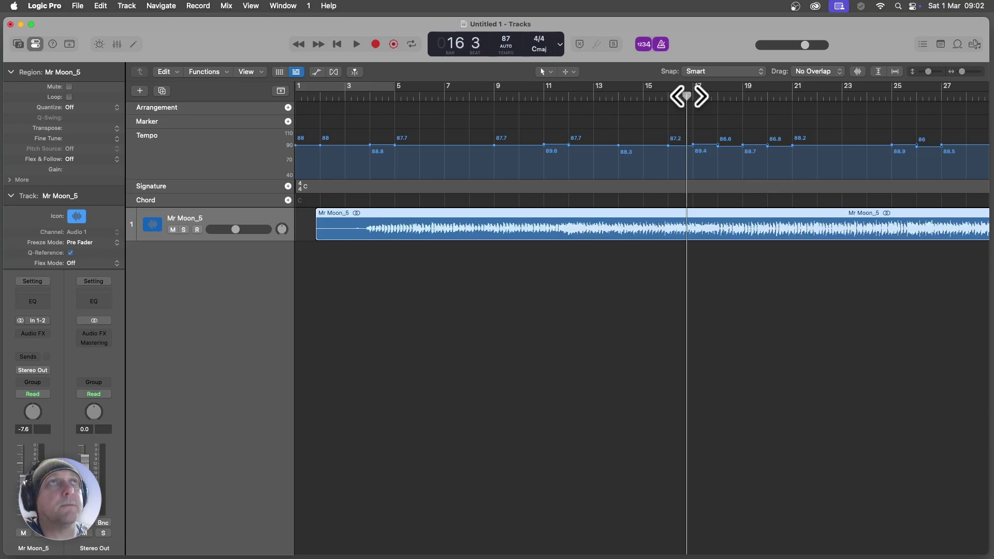
pyautogui.press('space')
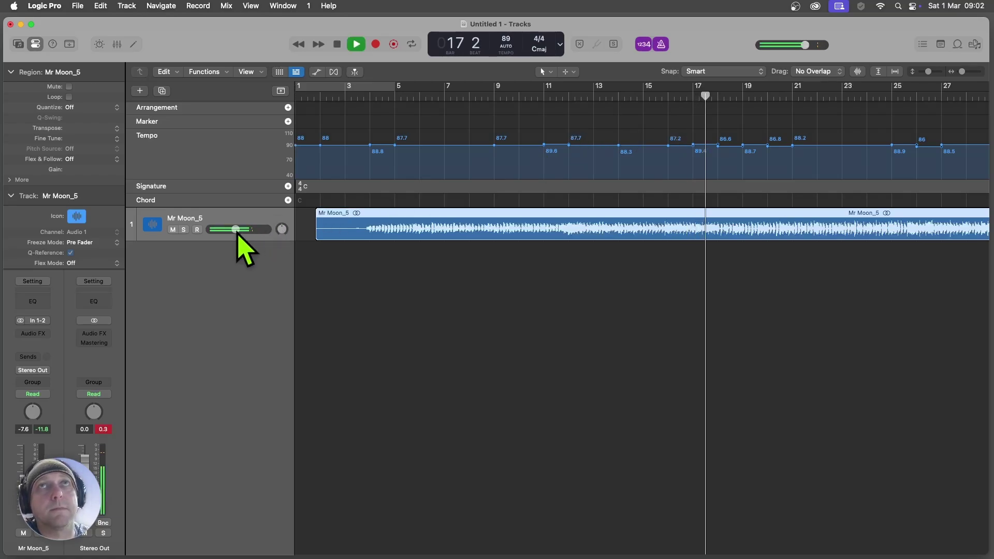
pyautogui.moveTo(247, 232); pyautogui.dragTo(256, 233)
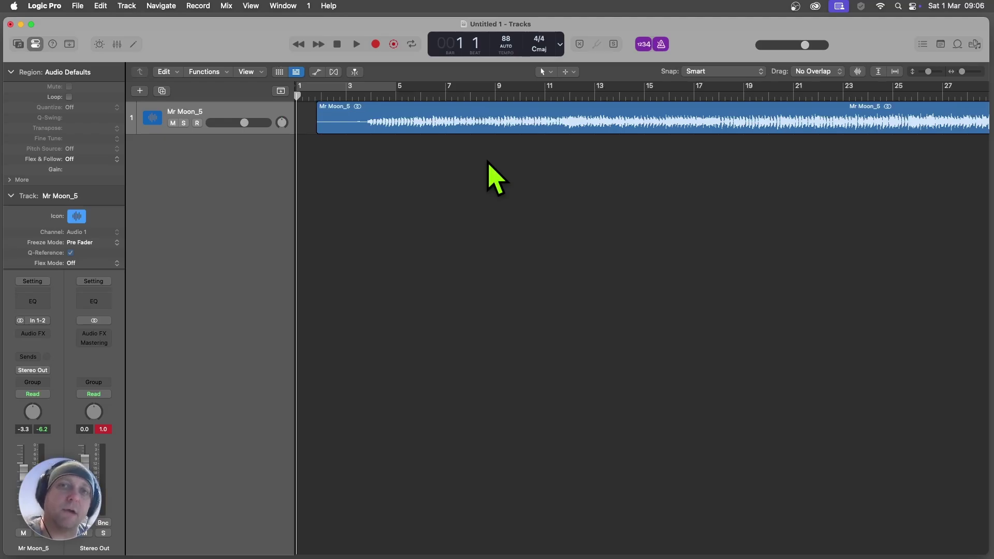
# Step: Set the project tempo mode to KEEP and split the song region into vocals, drums, bass and other stems with Stem Splitter
pyautogui.click(506, 49)
pyautogui.click(513, 36)
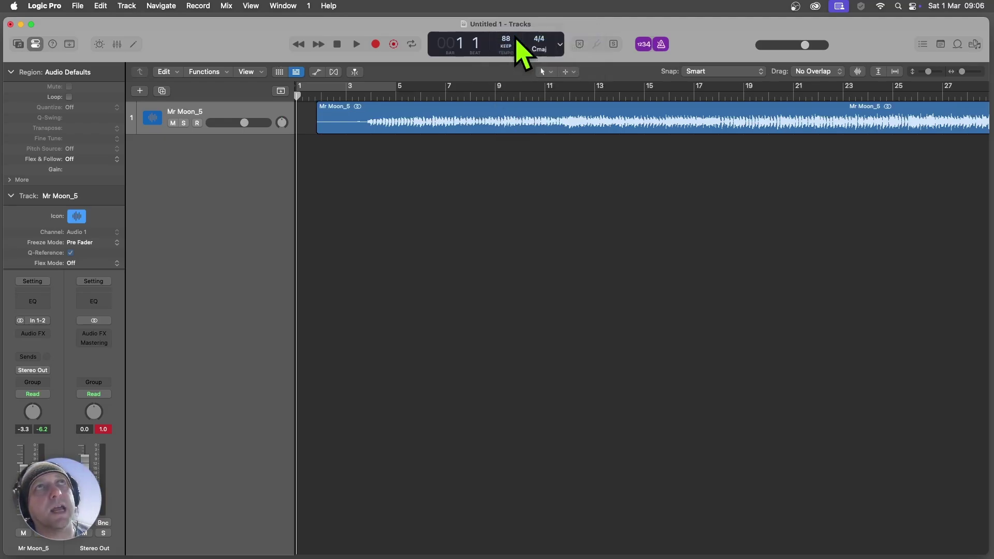
pyautogui.click(472, 121)
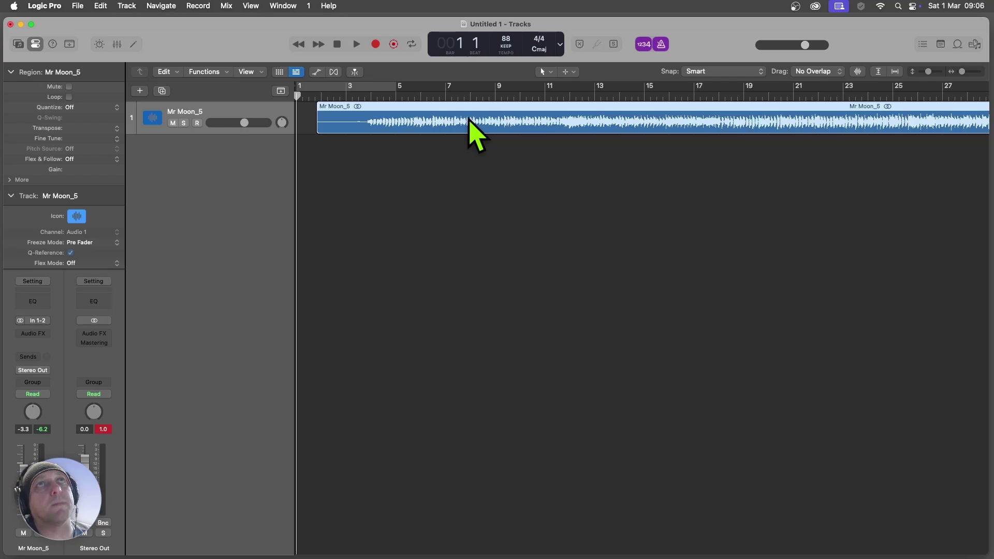
pyautogui.keyDown('ctrl'); pyautogui.click(468, 121); pyautogui.keyUp('ctrl')
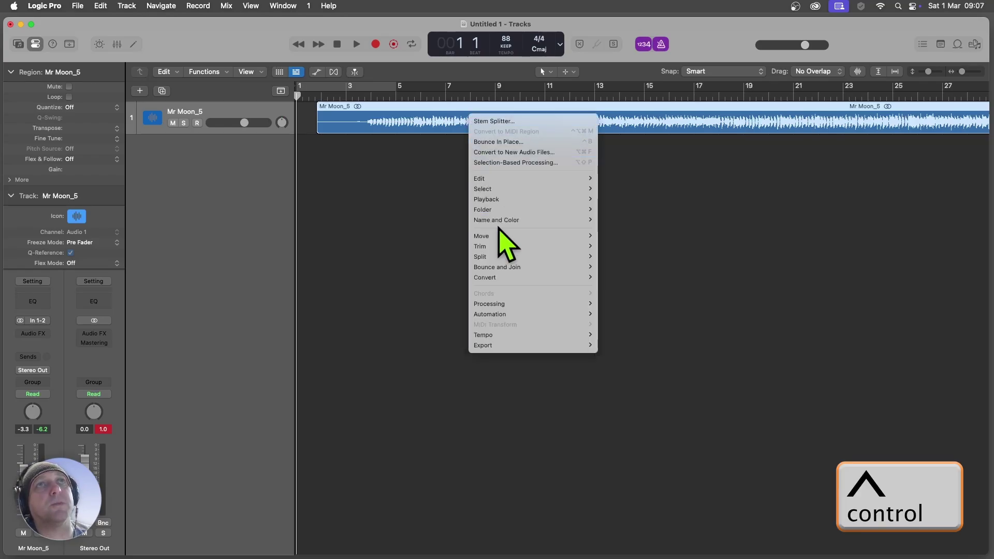
pyautogui.moveTo(515, 305)
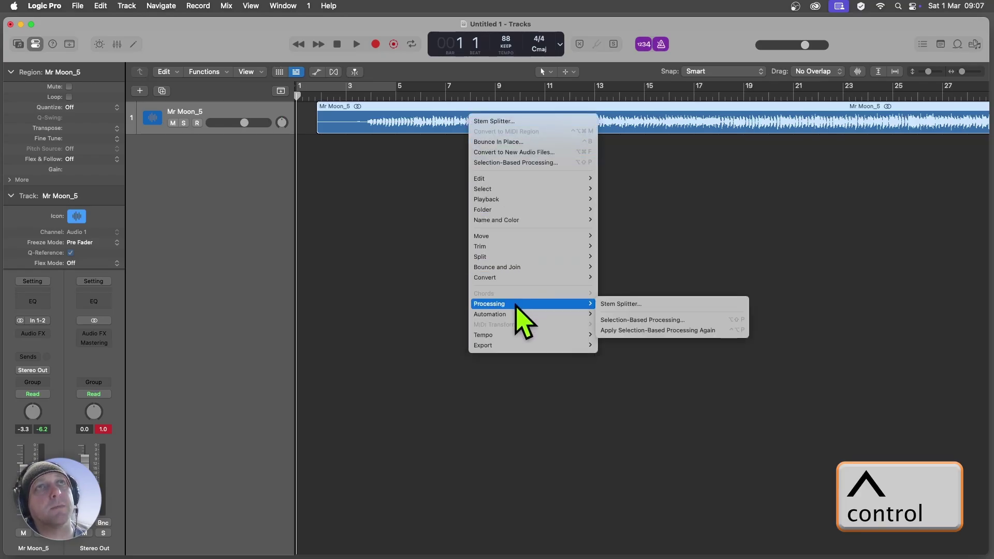
pyautogui.click(639, 305)
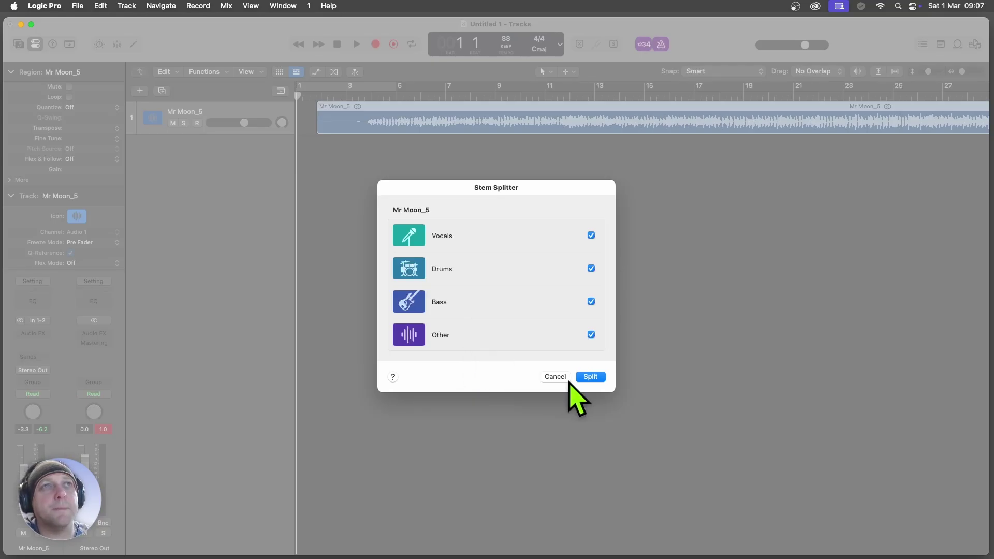
pyautogui.click(593, 377)
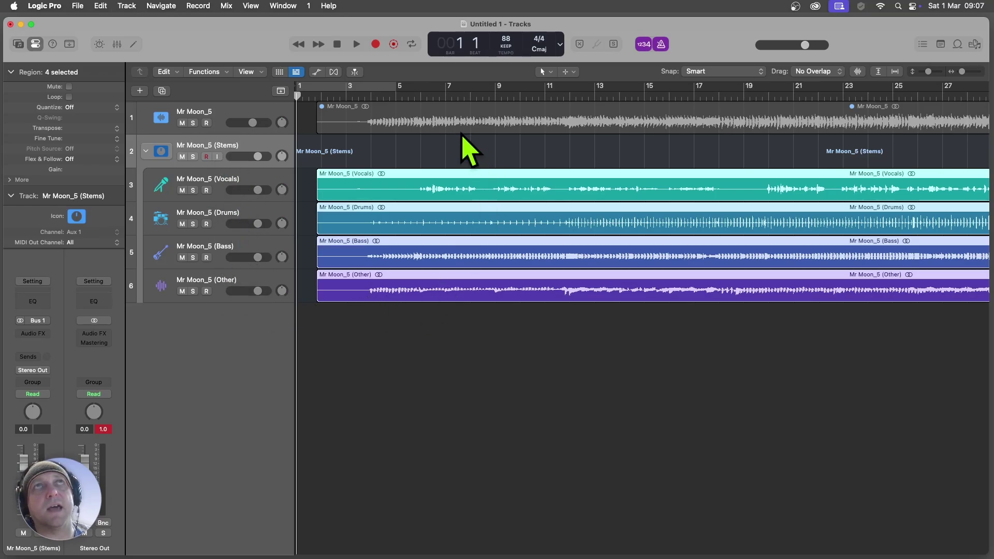
# Step: Play the stems from bar 4, soloing vocals, drums, bass and other one at a time and then the bass again
pyautogui.click(390, 94)
pyautogui.press('space')
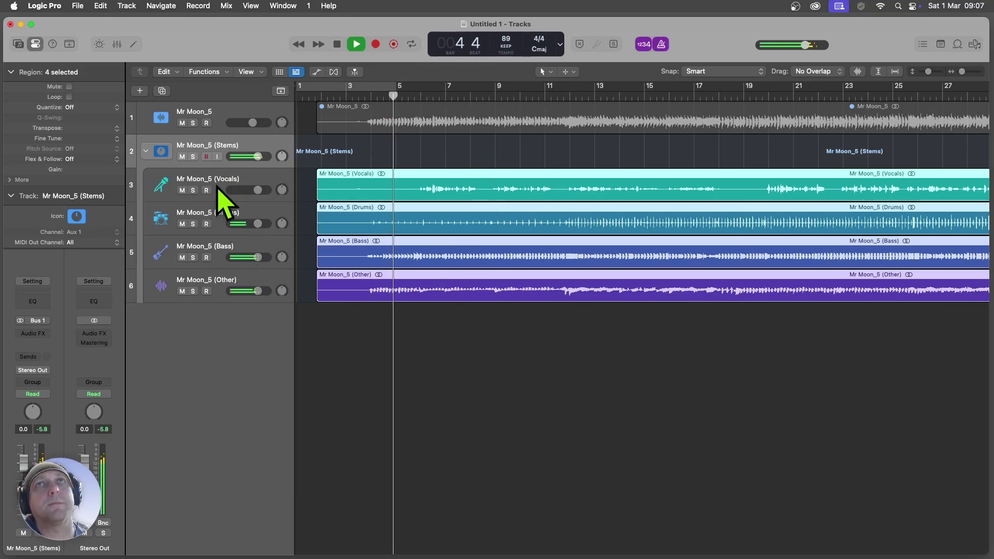
pyautogui.click(193, 190)
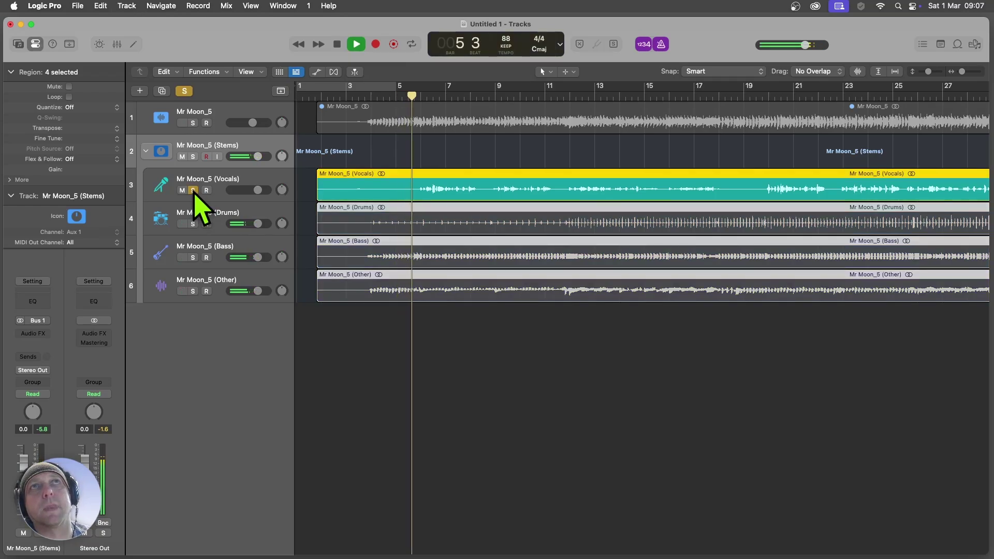
pyautogui.click(192, 190)
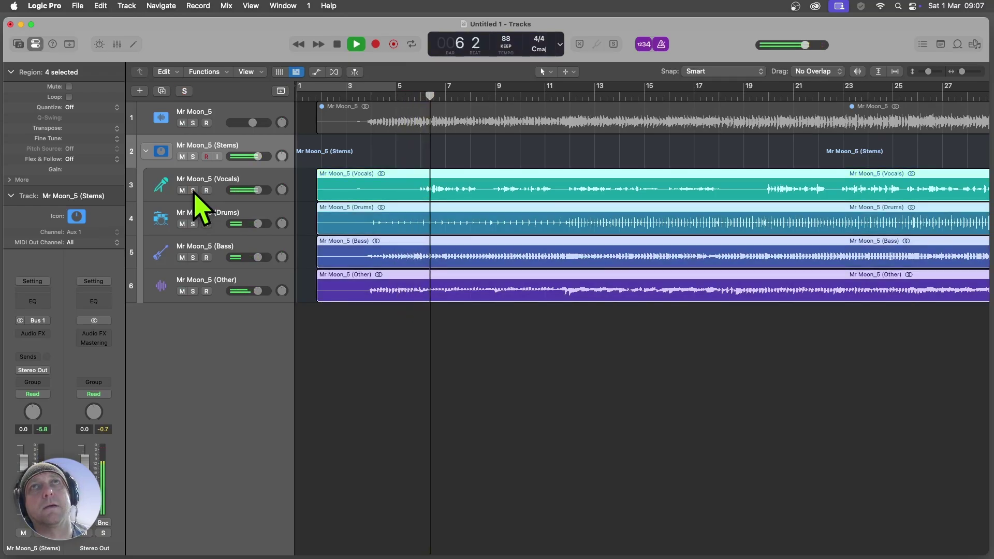
pyautogui.click(193, 224)
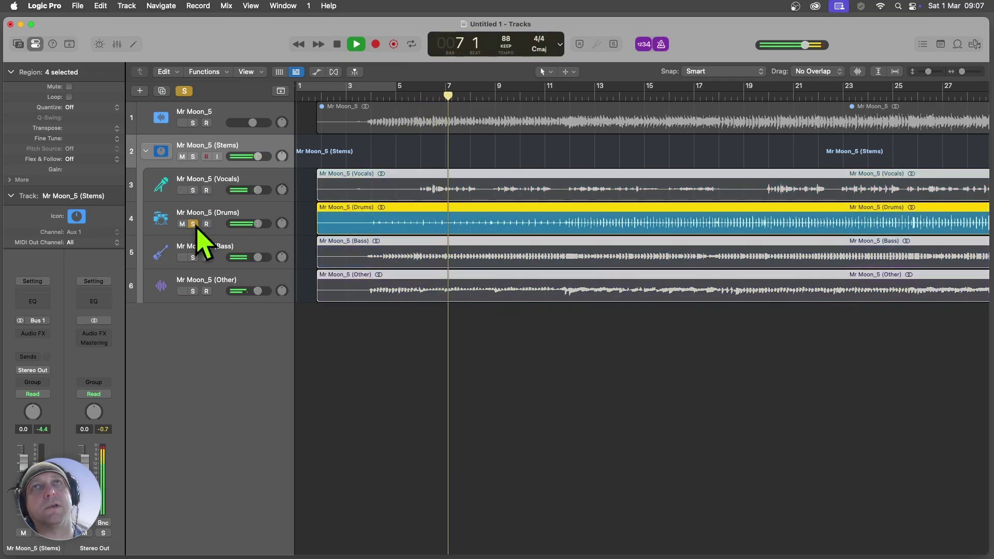
pyautogui.click(193, 223)
pyautogui.click(192, 257)
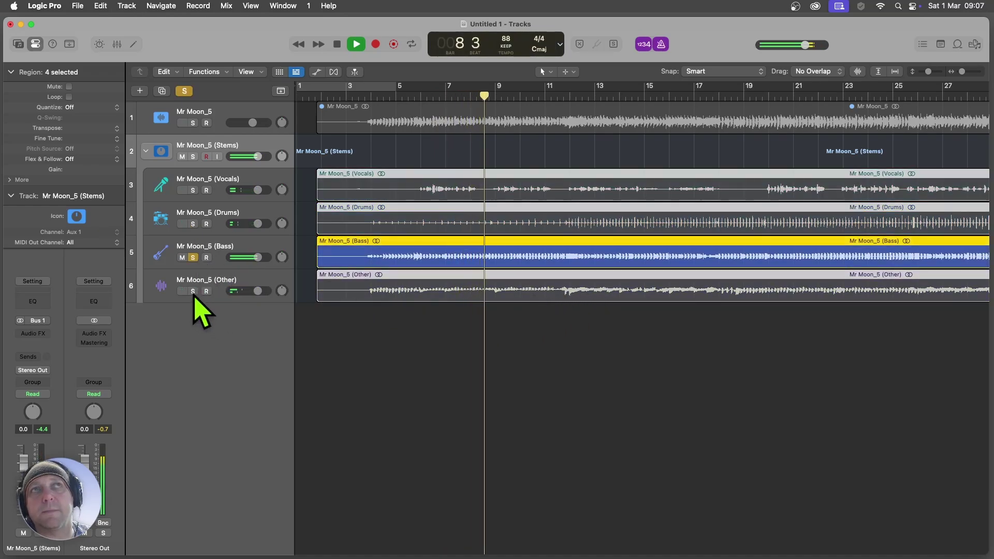
pyautogui.click(193, 257)
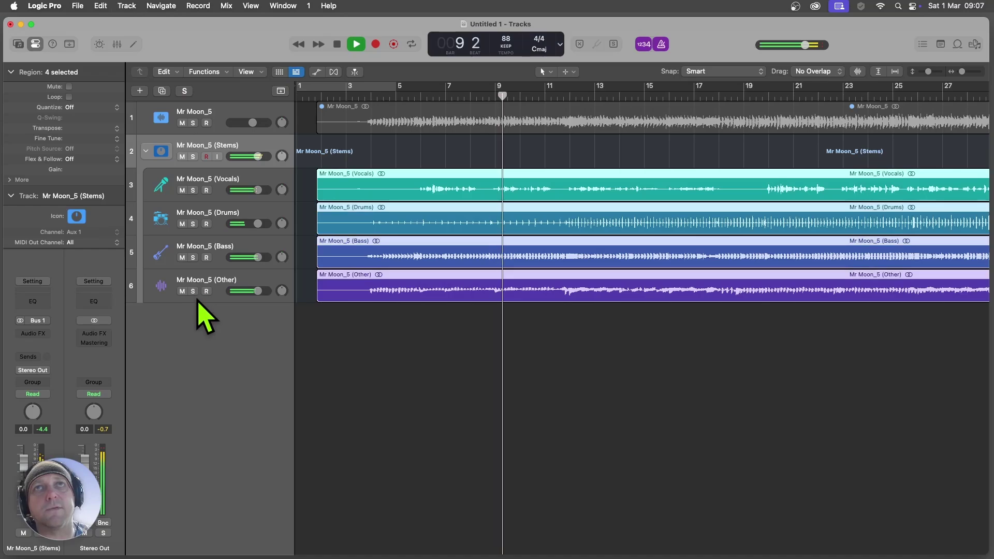
pyautogui.click(193, 291)
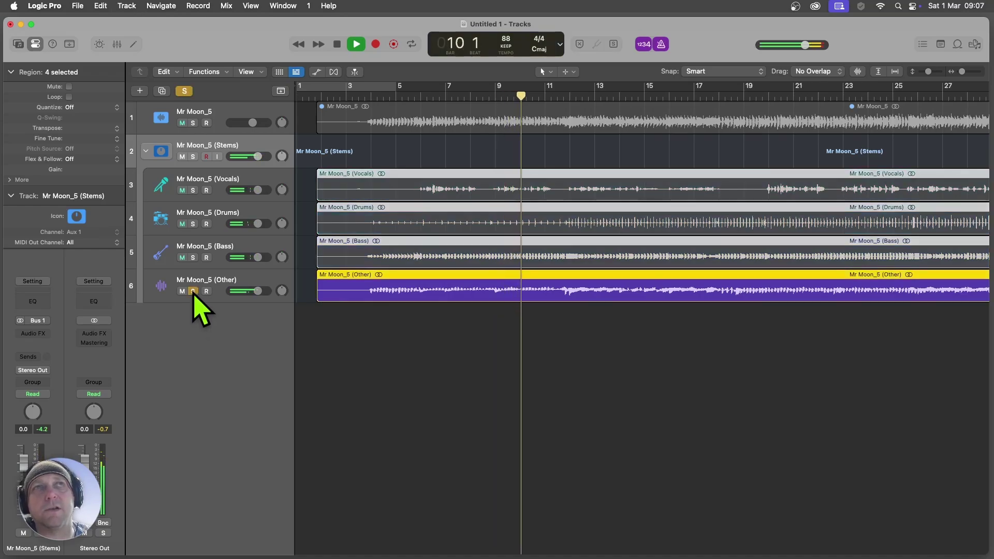
pyautogui.click(192, 291)
pyautogui.click(193, 257)
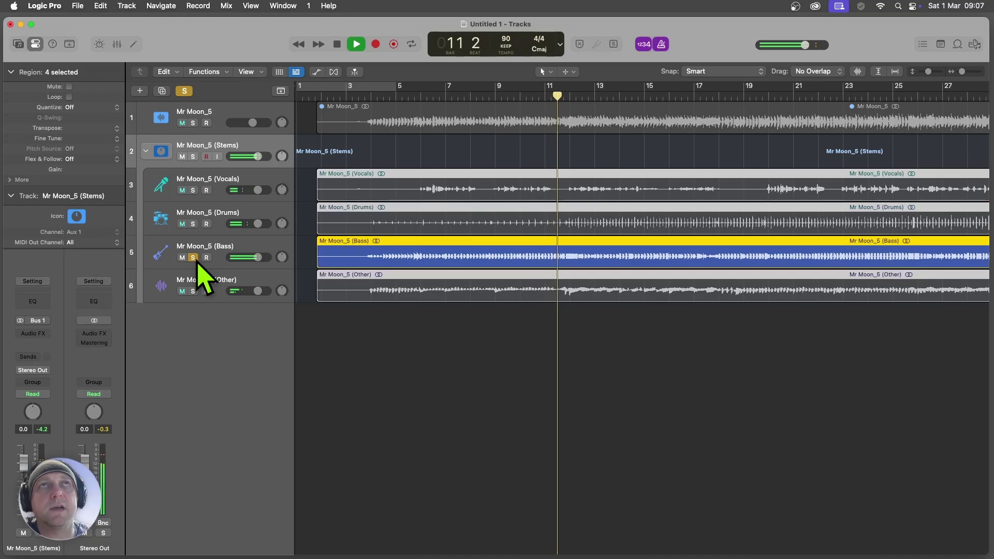
pyautogui.press('space')
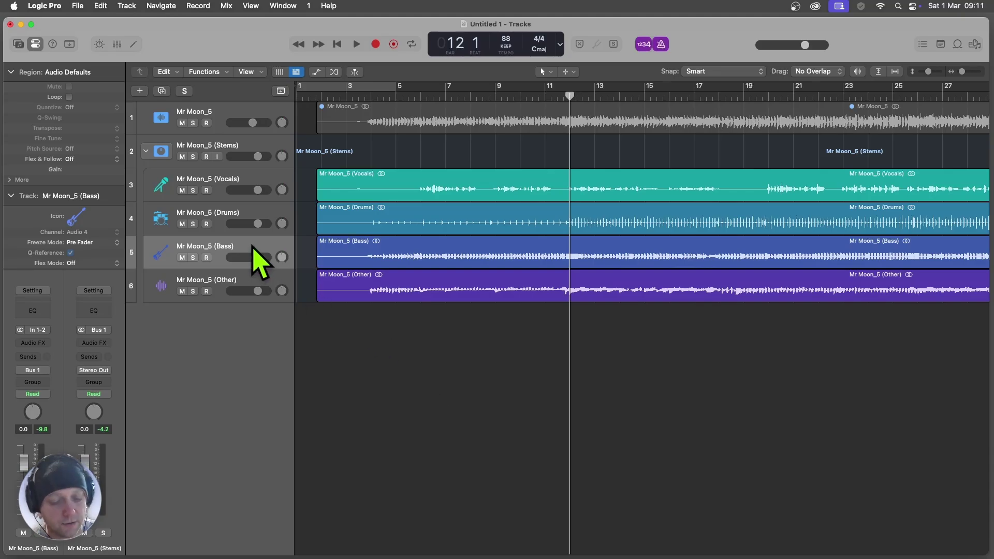
# Step: Duplicate the bass stem track together with its region onto a new track below the stem stack
pyautogui.moveTo(252, 249); pyautogui.dragTo(248, 331)
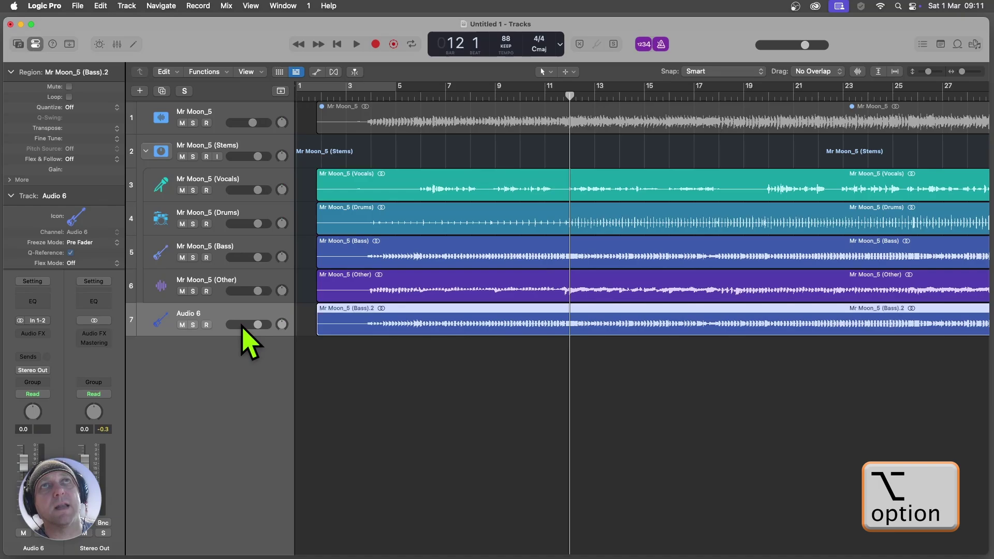
# Step: Collapse the stems stack and open the duplicated bass region in the Track view of the audio editor
pyautogui.click(145, 152)
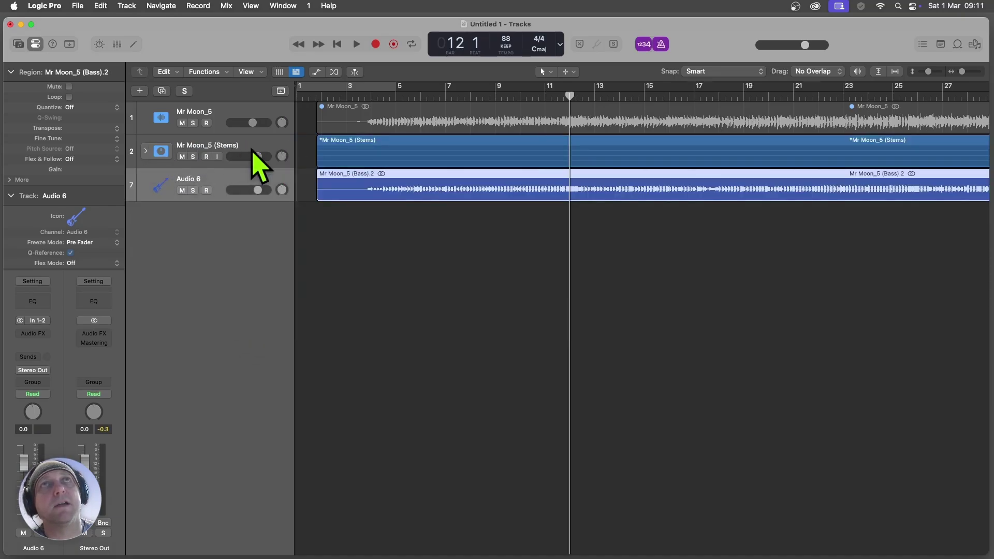
pyautogui.click(374, 218)
pyautogui.click(418, 186)
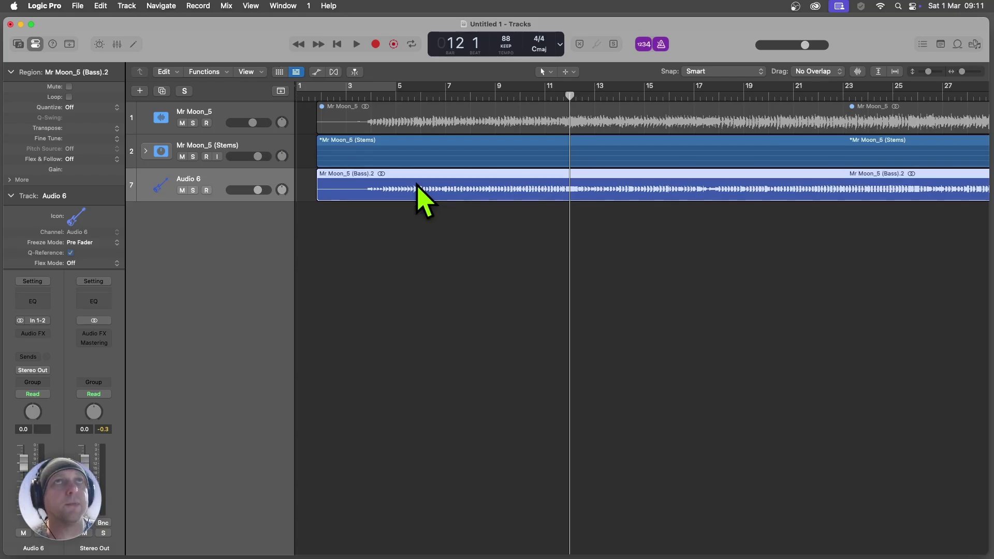
pyautogui.press('e')
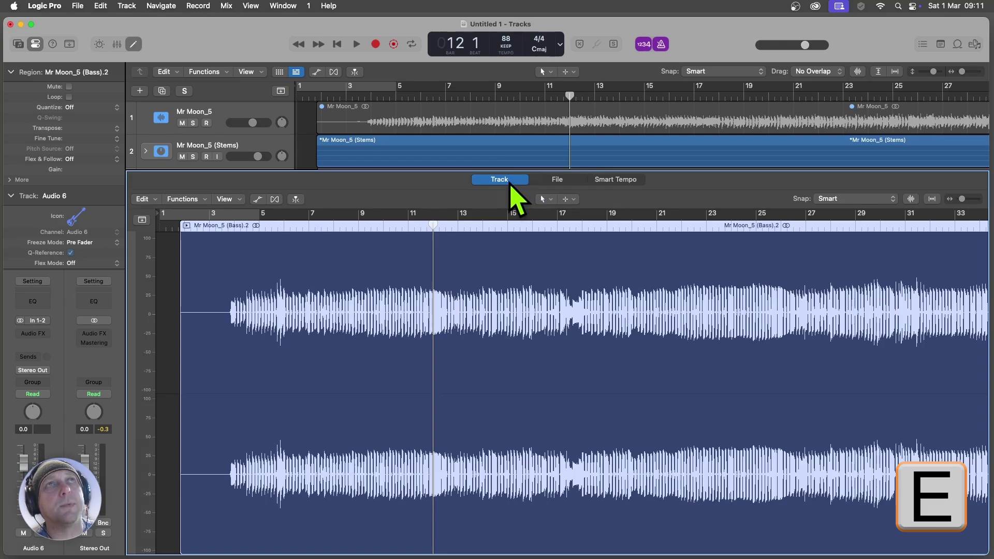
pyautogui.click(612, 180)
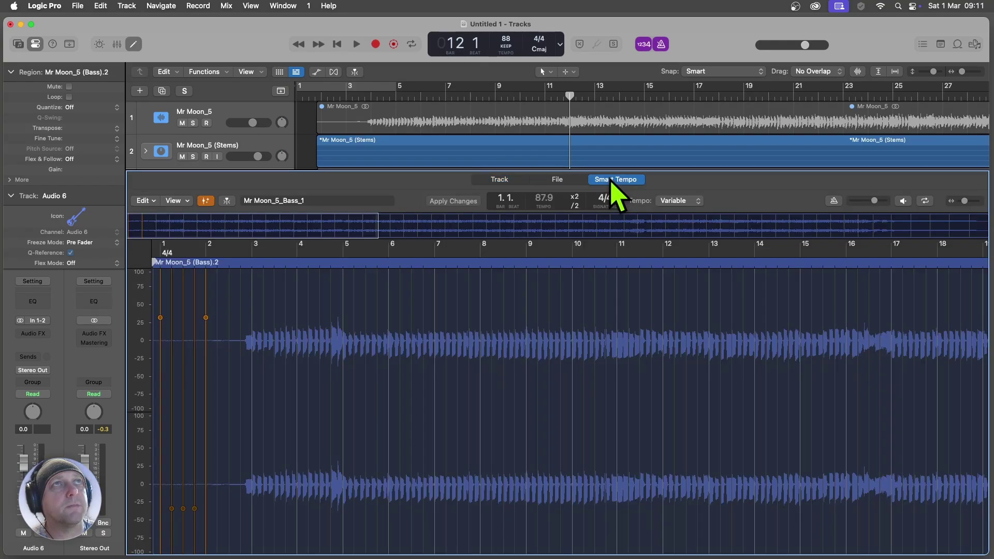
pyautogui.click(509, 186)
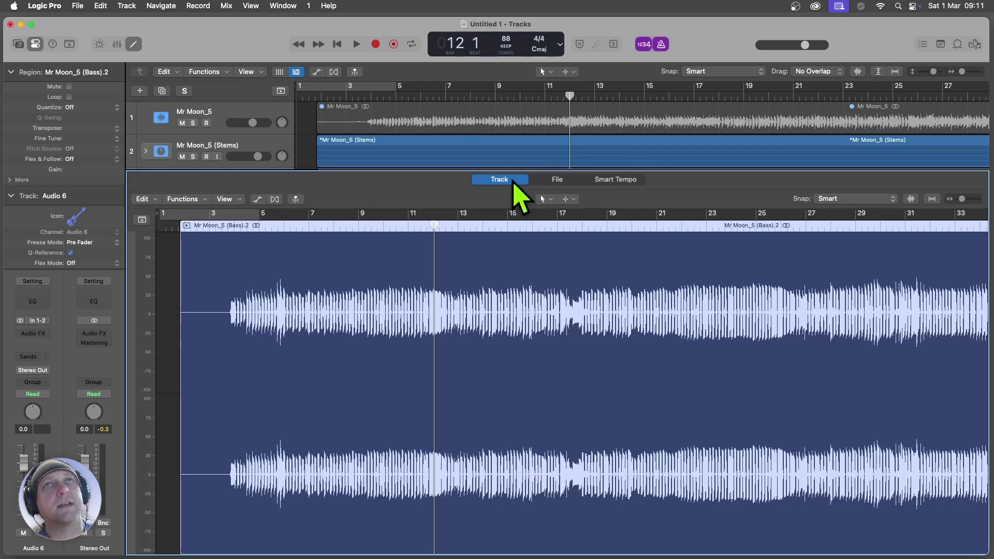
# Step: Turn on Flex for the duplicated bass track and set its mode to Flex Pitch
pyautogui.click(275, 200)
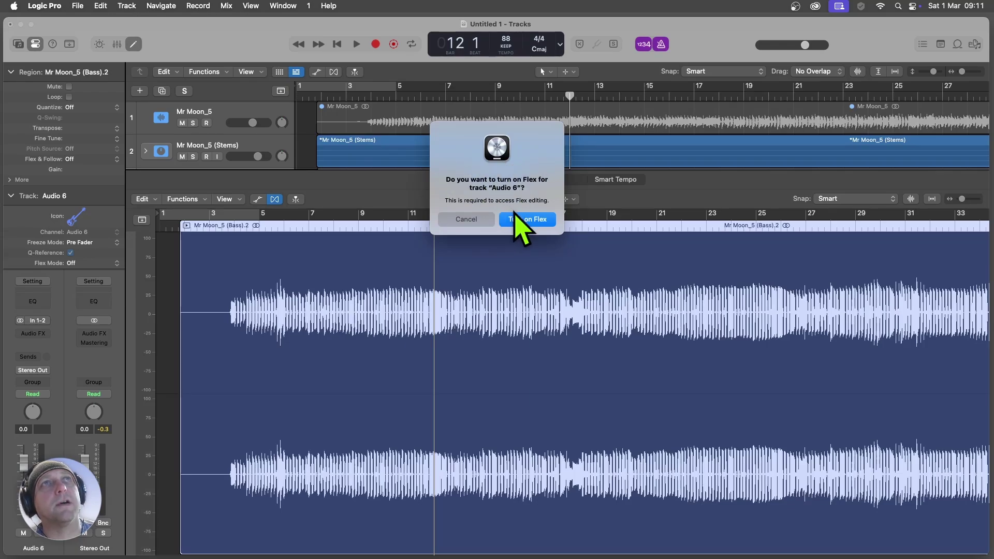
pyautogui.click(525, 220)
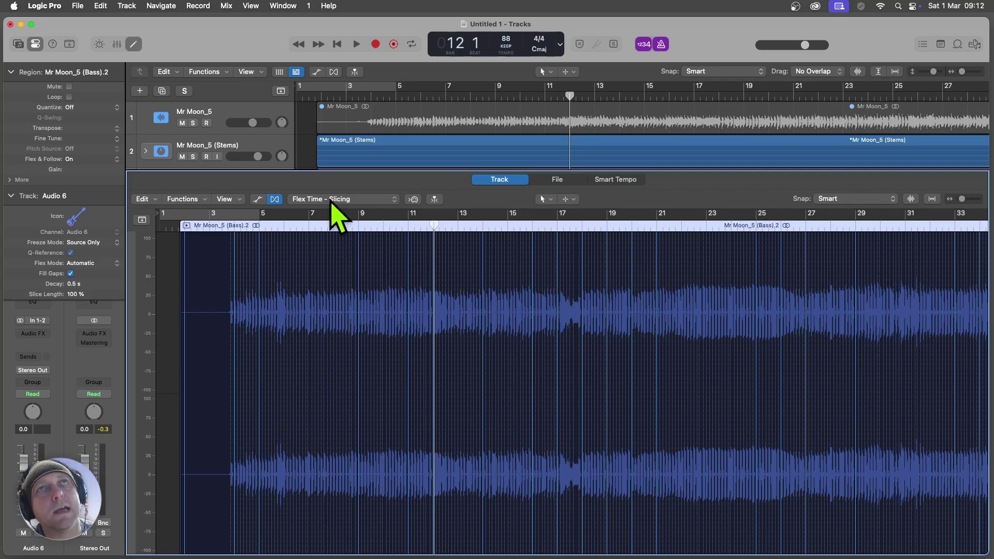
pyautogui.click(362, 200)
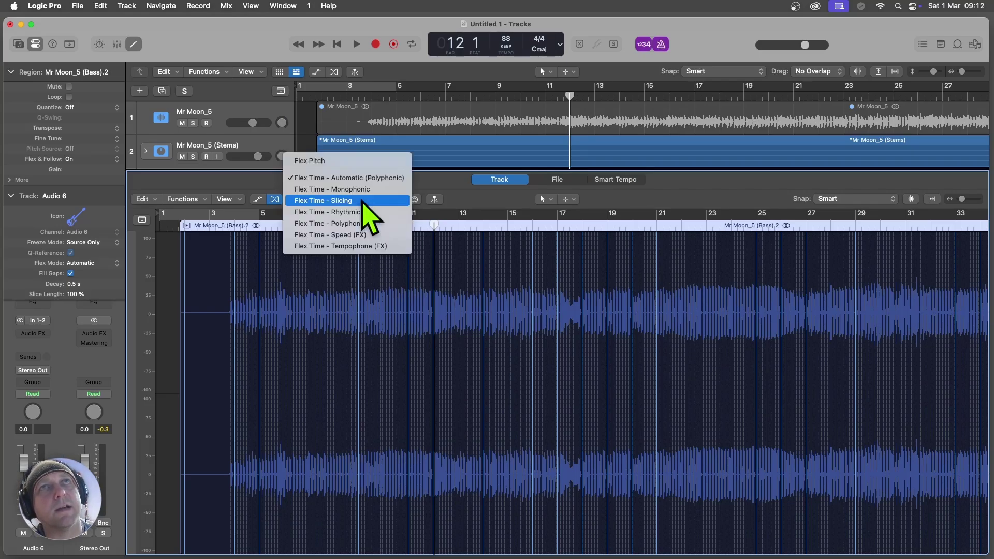
pyautogui.click(329, 163)
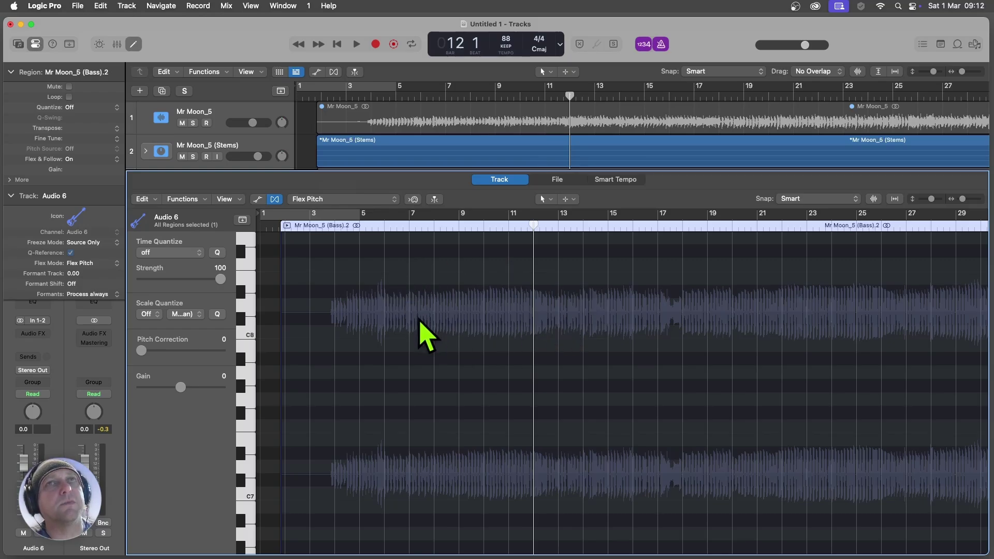
# Step: Hide and show Flex again on the bass region to refresh its detected notes around C1 and C2
pyautogui.scroll(-1, 422, 333)
pyautogui.scroll(-5, 422, 333)
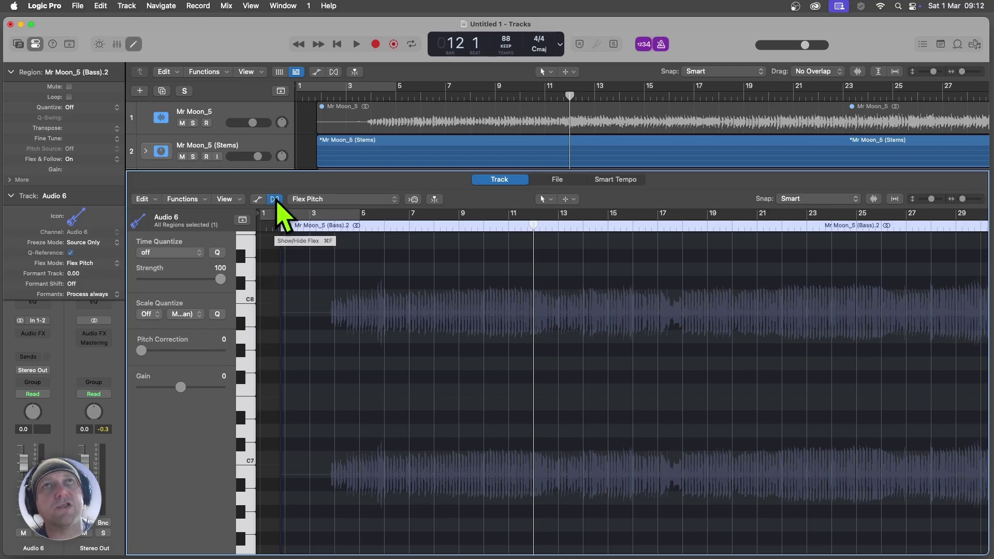
pyautogui.click(275, 200)
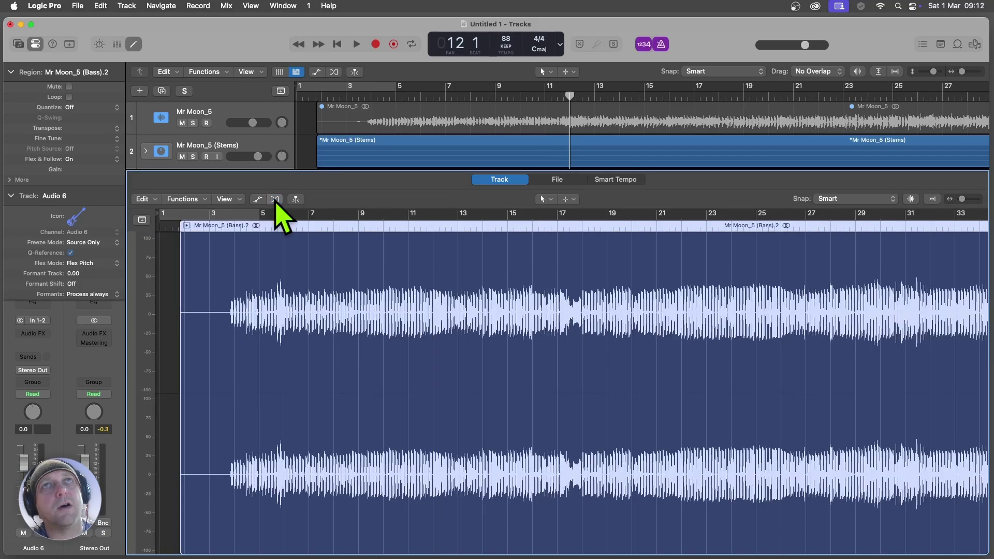
pyautogui.click(275, 200)
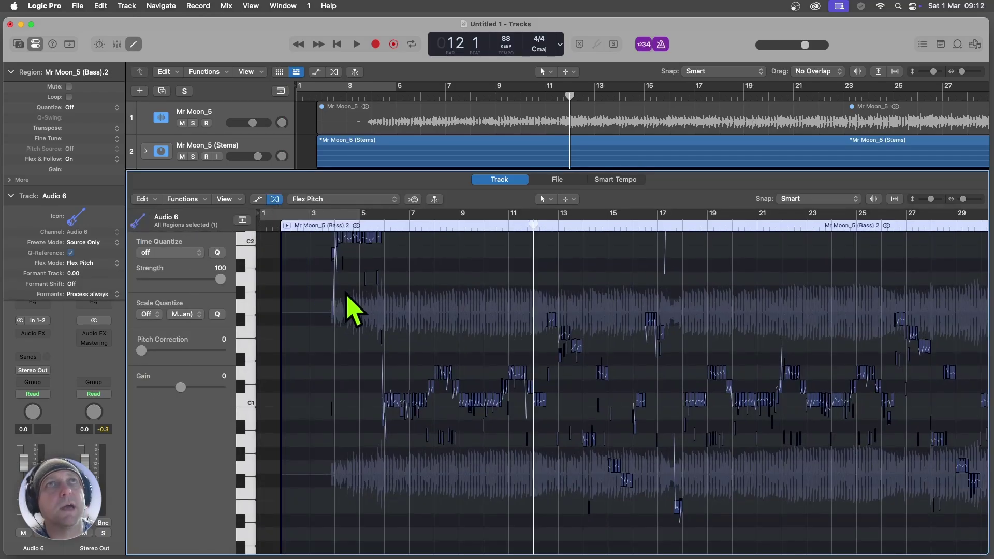
pyautogui.scroll(5, 349, 308)
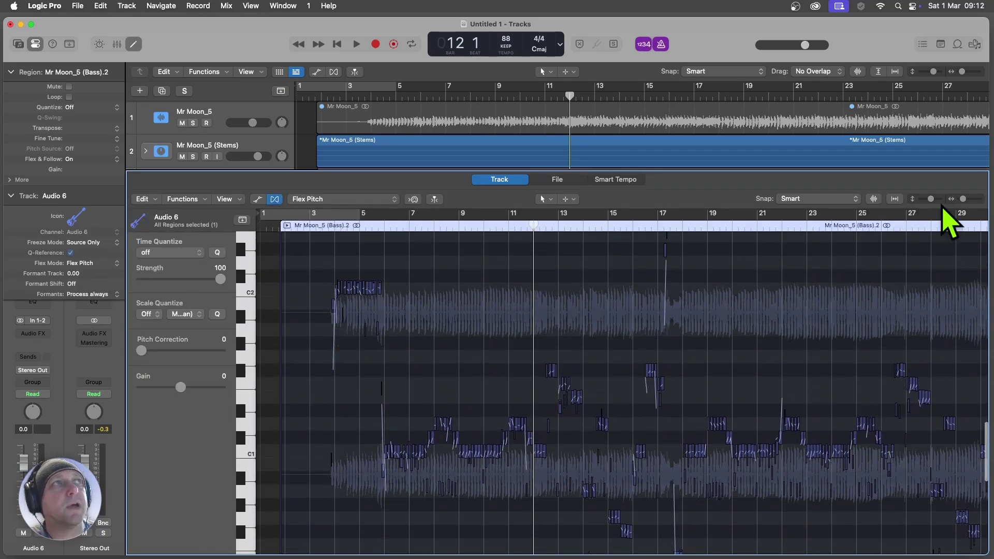
# Step: Place the playhead just before the first bass notes in bar 3 and toggle Catch when Starting Playback in the audio editor
pyautogui.moveTo(963, 199); pyautogui.dragTo(968, 199)
pyautogui.hscroll(-10, 448, 360)
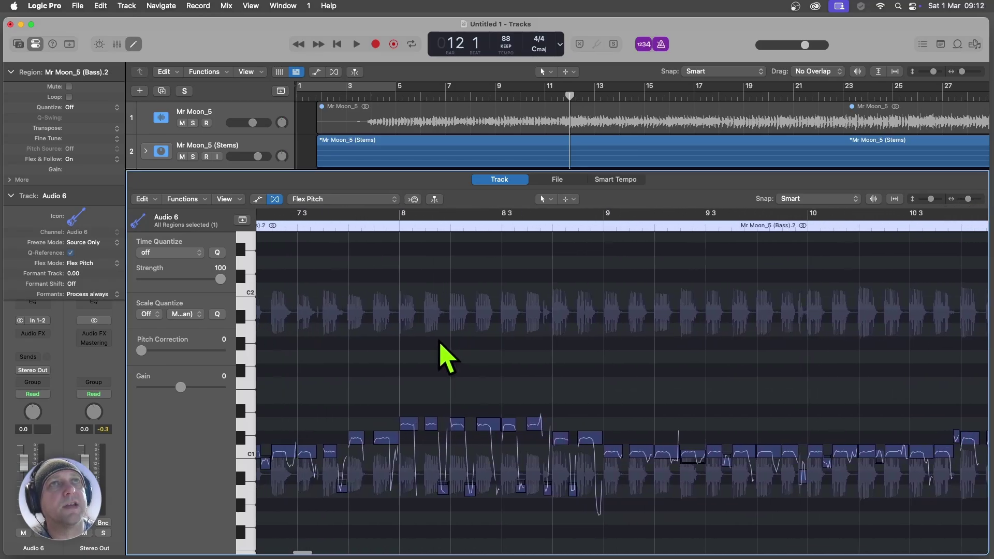
pyautogui.hscroll(-5, 444, 359)
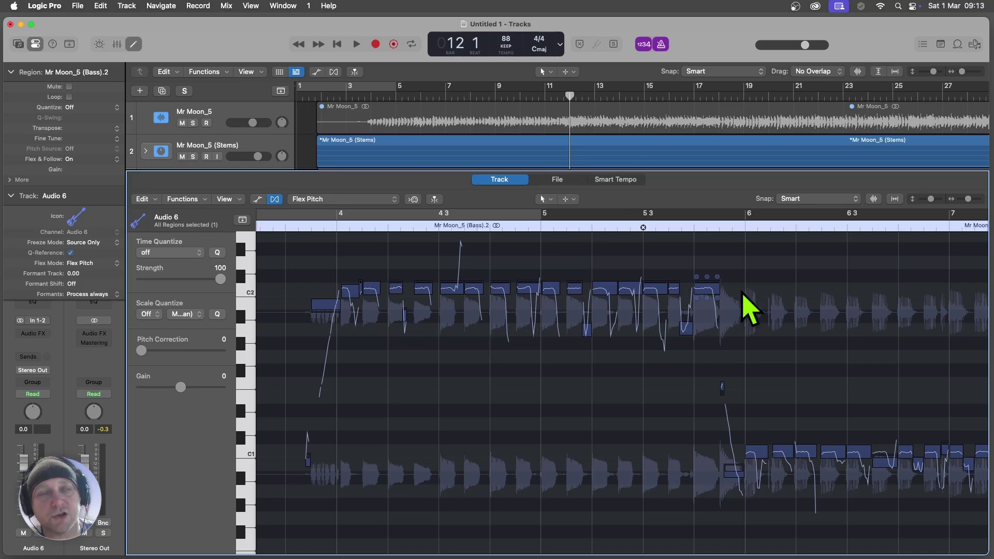
pyautogui.moveTo(969, 199); pyautogui.dragTo(973, 201)
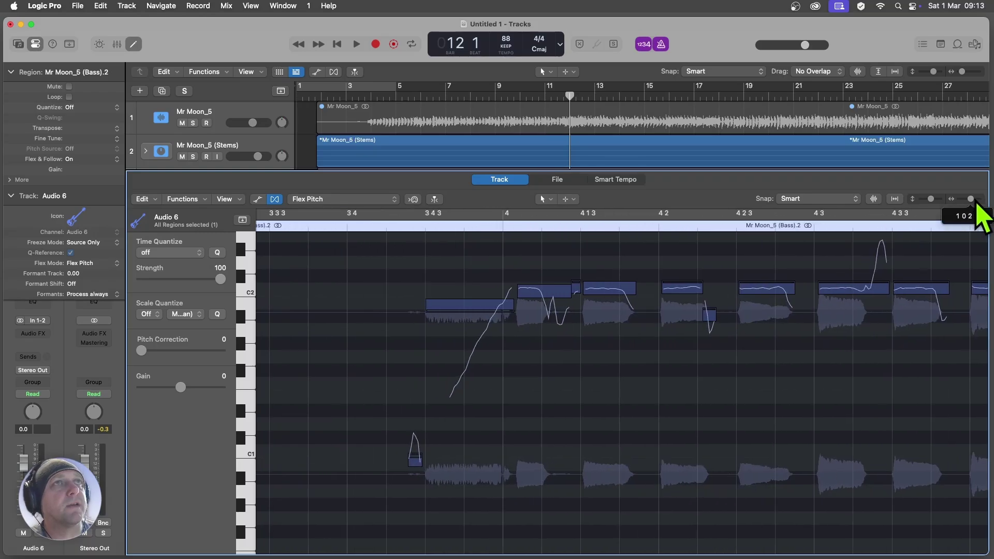
pyautogui.click(332, 223)
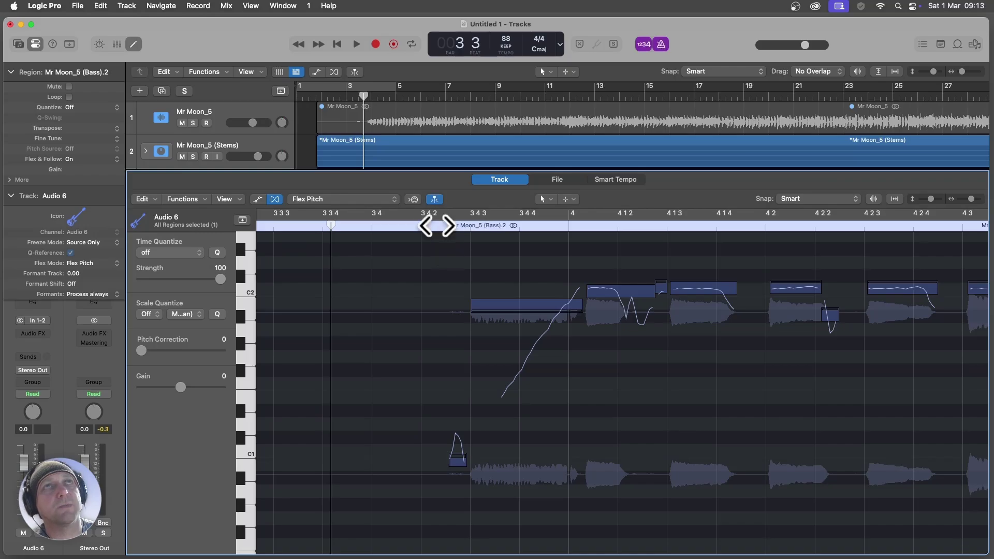
pyautogui.press('ctrl')
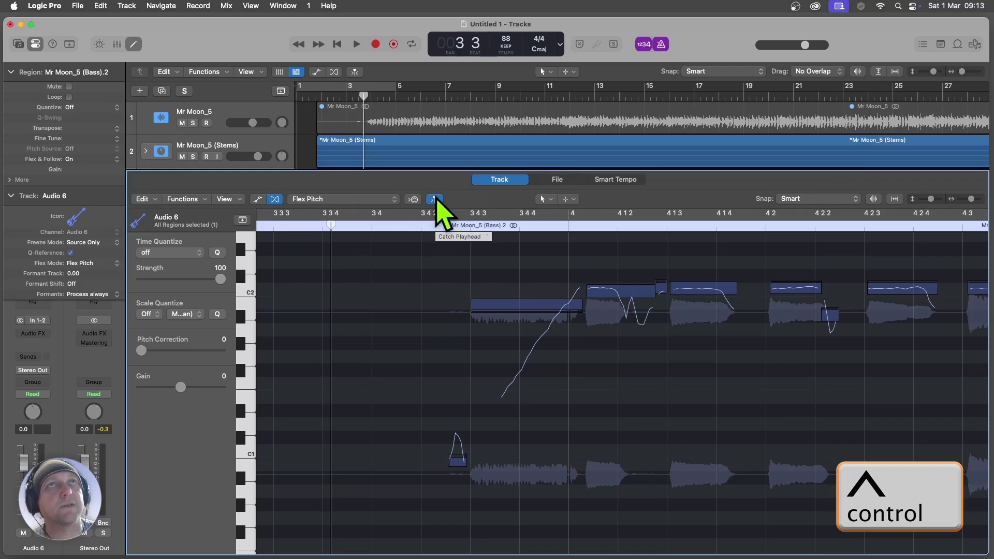
pyautogui.keyDown('ctrl'); pyautogui.click(434, 200); pyautogui.keyUp('ctrl')
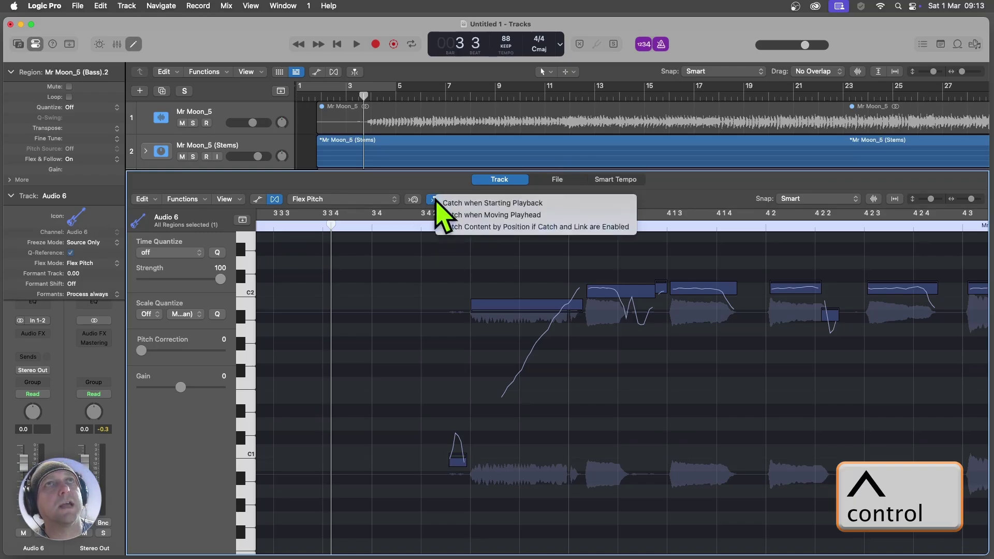
pyautogui.click(538, 203)
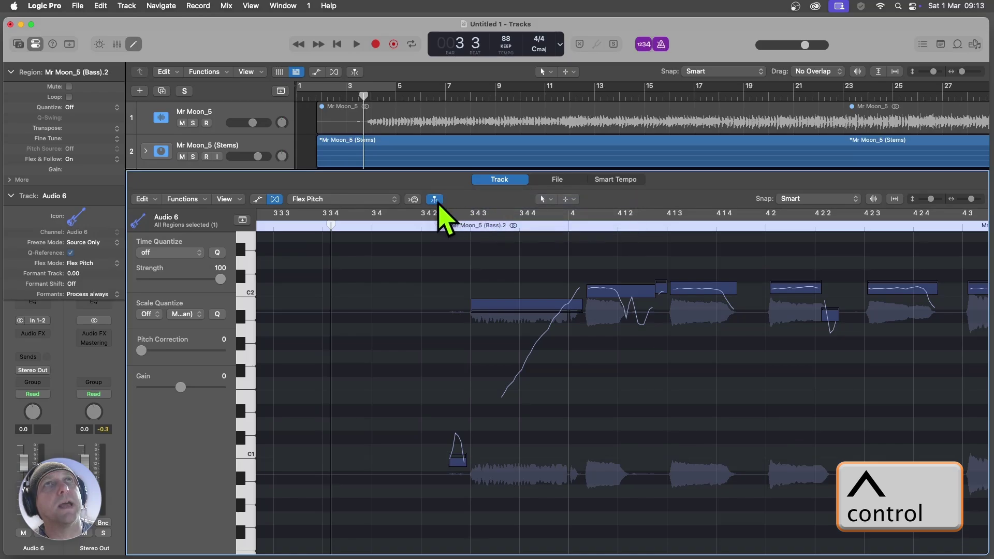
# Step: Play short passages from bar 3 beat 3 to bar 5 beat 2 and check the detected bass notes for stray low ones
pyautogui.press('space')
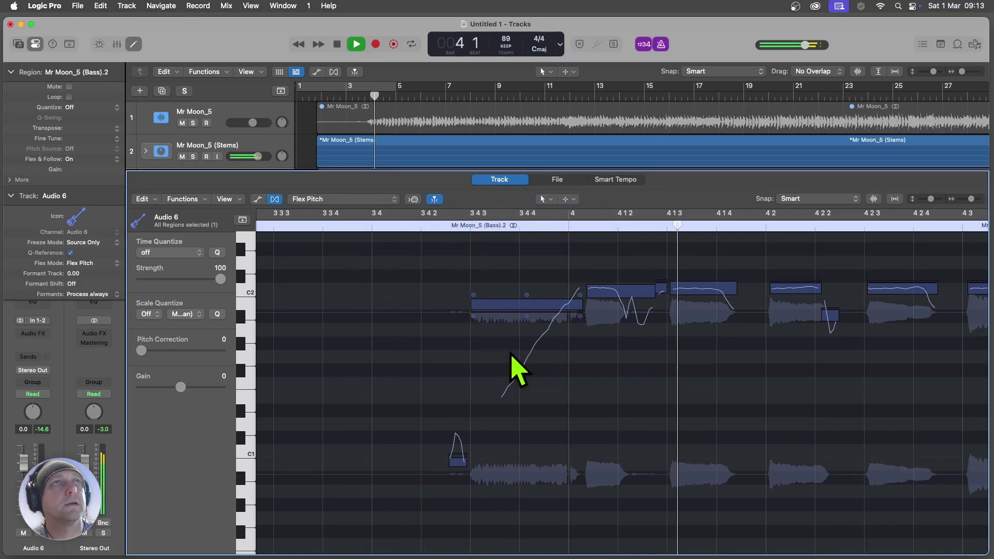
pyautogui.press('space')
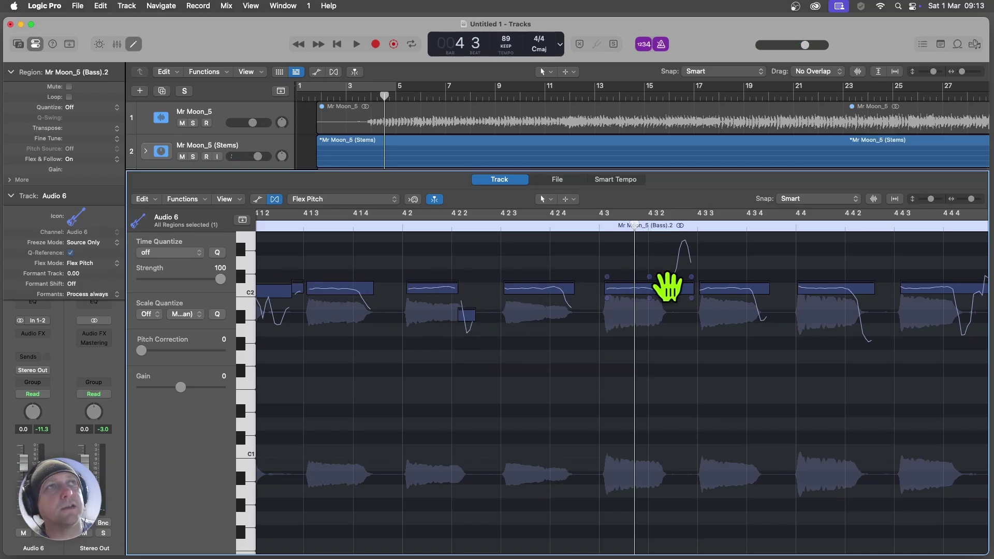
pyautogui.press('space')
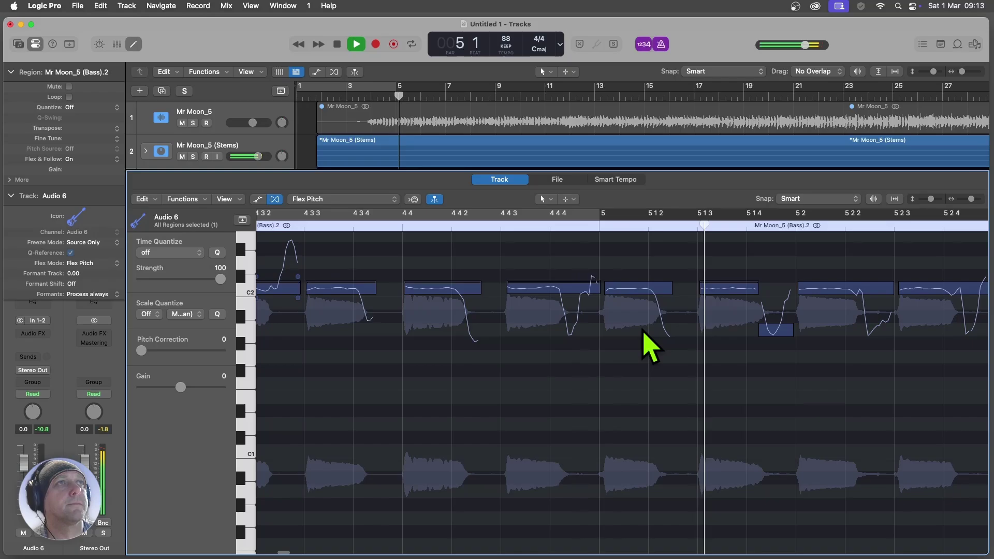
pyautogui.press('space')
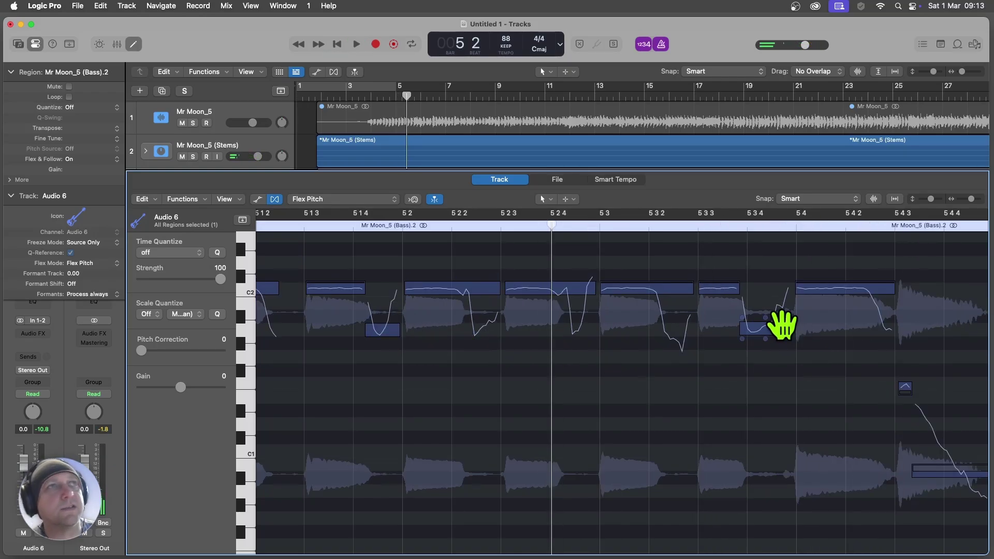
pyautogui.click(765, 329)
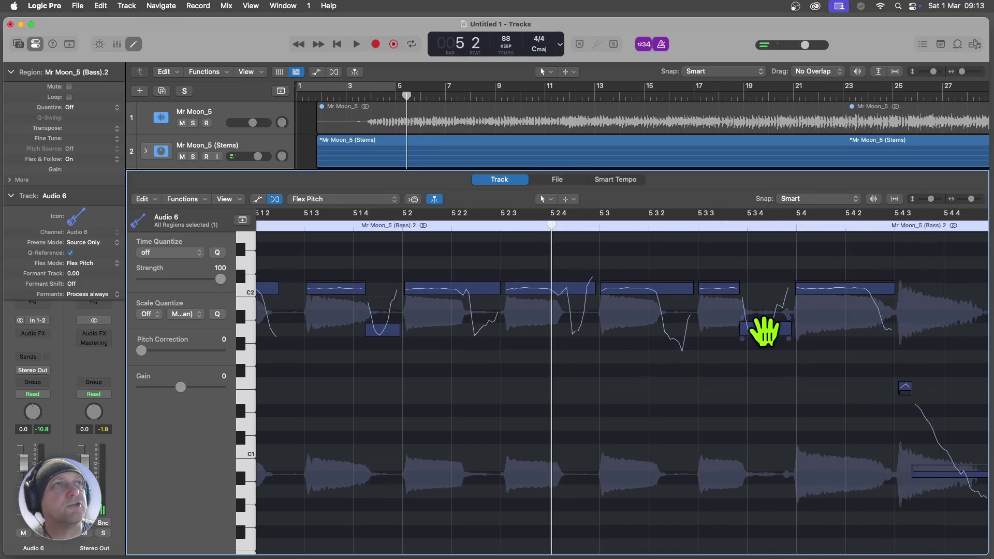
pyautogui.click(388, 333)
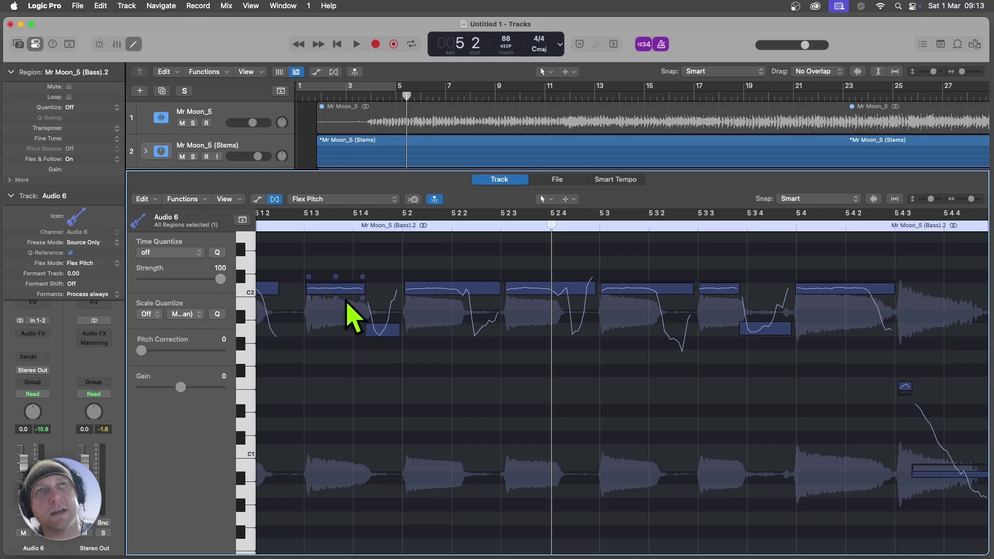
pyautogui.click(327, 287)
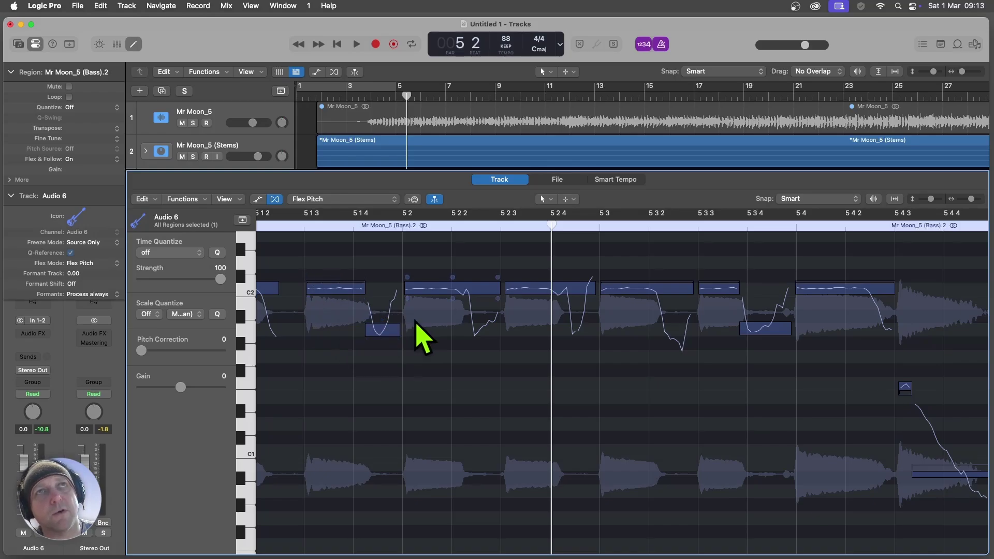
pyautogui.click(374, 331)
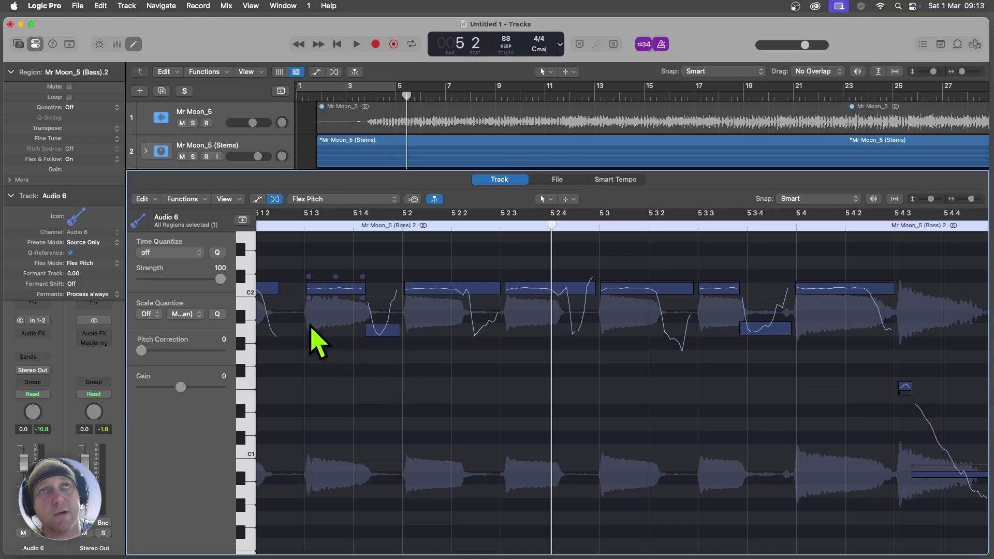
pyautogui.click(368, 331)
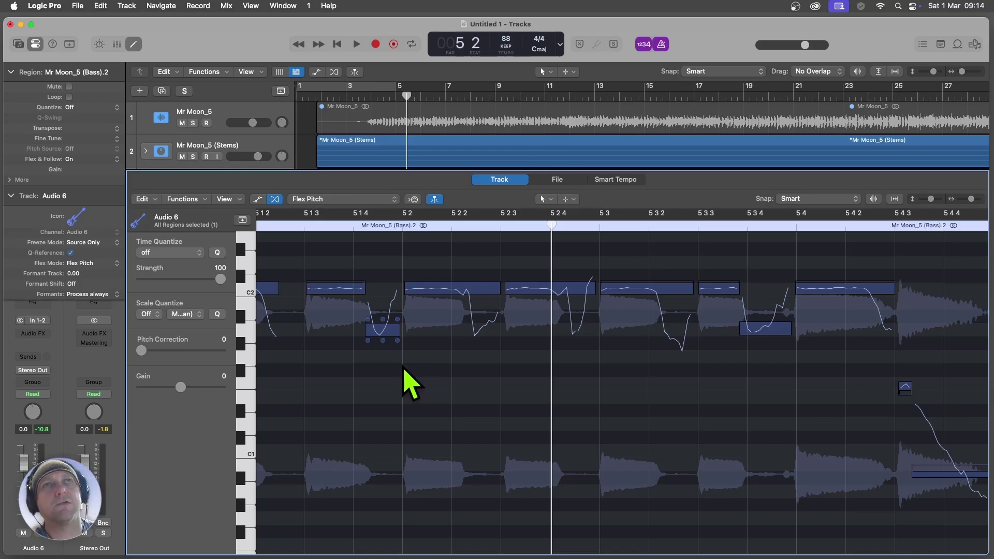
# Step: Delete the very short stray note at C2 just before position 4 1 3 in the bass region
pyautogui.hscroll(-10, 393, 379)
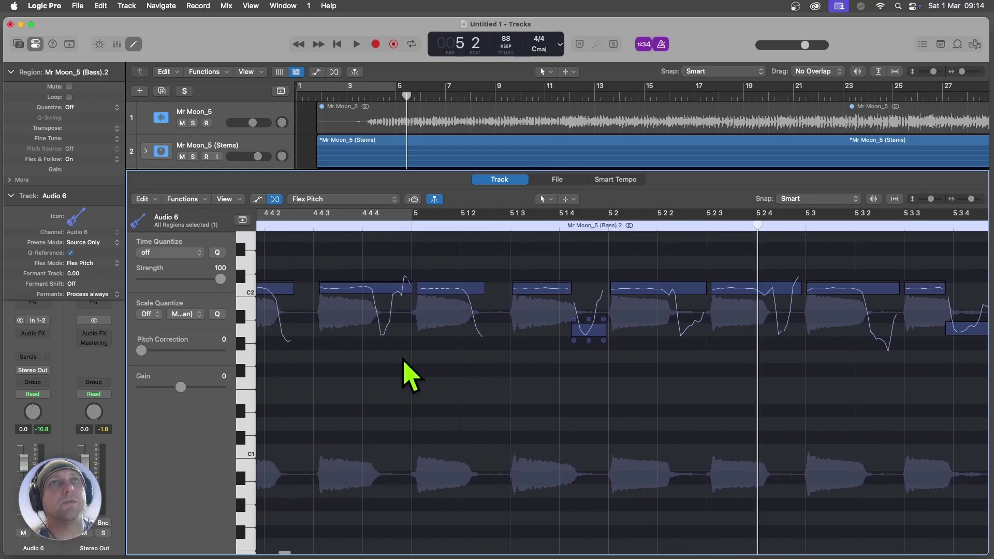
pyautogui.hscroll(-5, 424, 373)
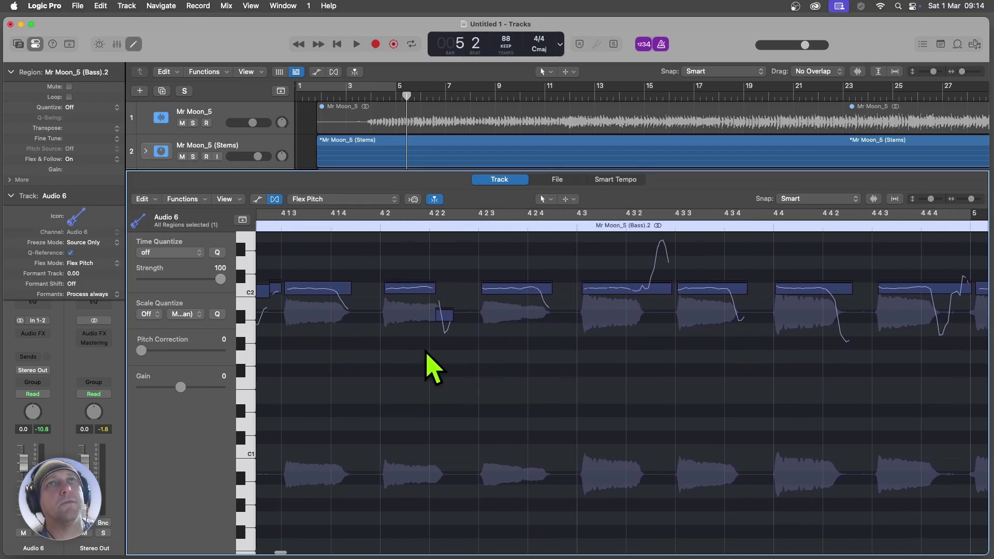
pyautogui.click(446, 317)
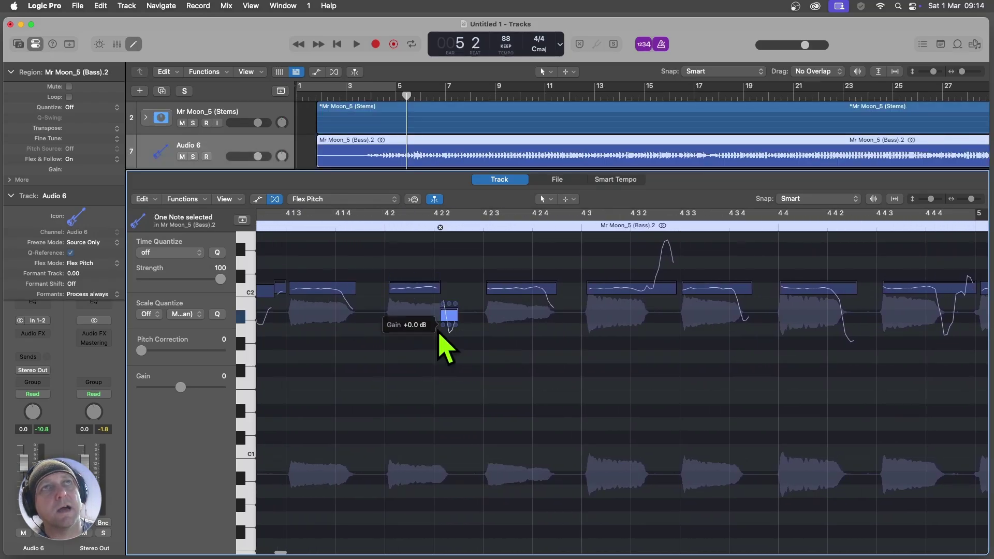
pyautogui.hscroll(-2, 410, 348)
pyautogui.hscroll(-2, 474, 293)
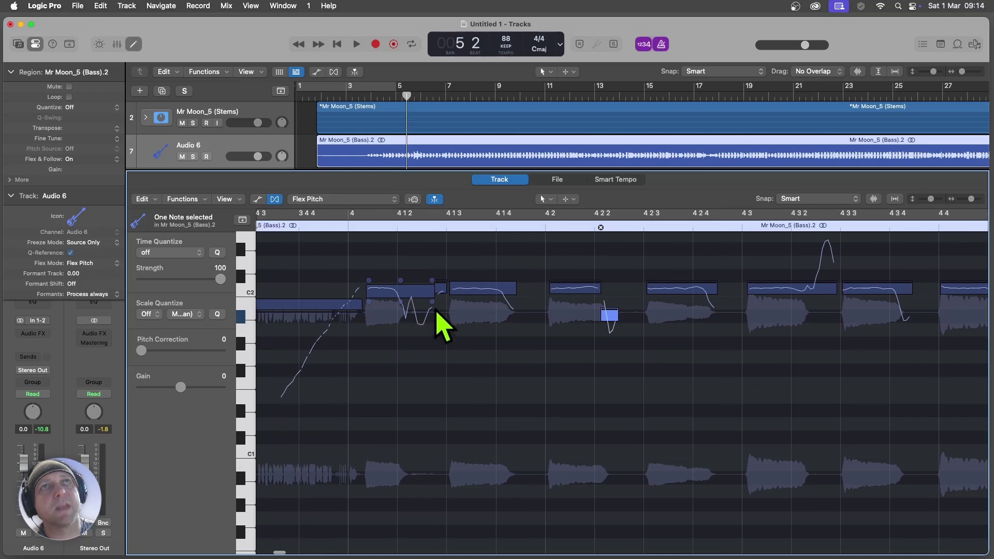
pyautogui.click(441, 287)
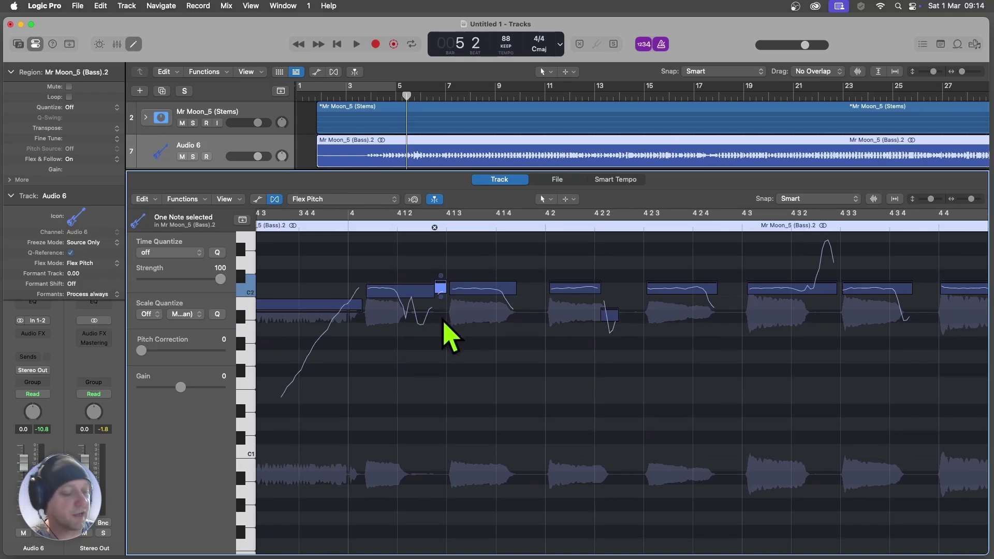
pyautogui.press('BackSpace')
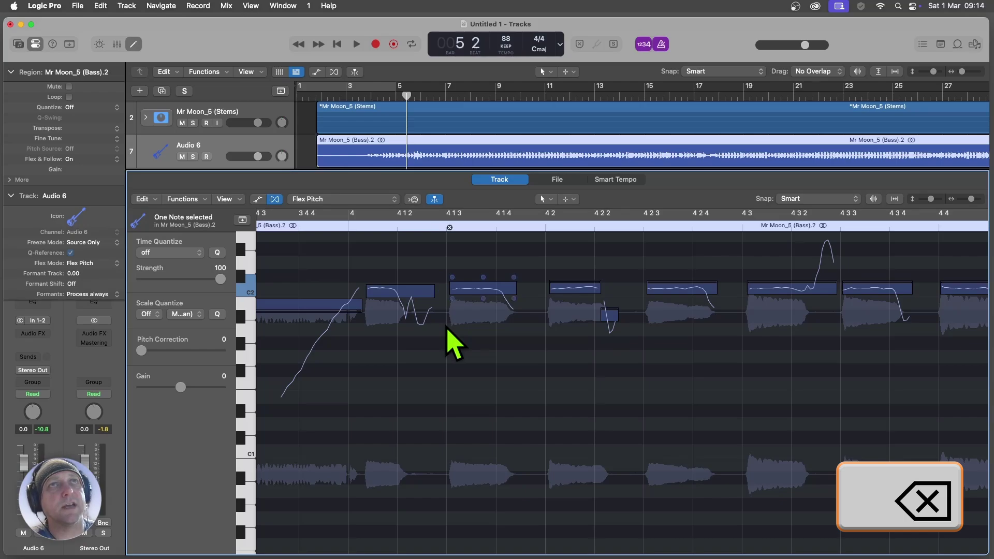
# Step: Delete the two short stray notes below C2 at positions 4 2 2 and 5 1 4 in the bass region
pyautogui.click(604, 316)
pyautogui.press('BackSpace')
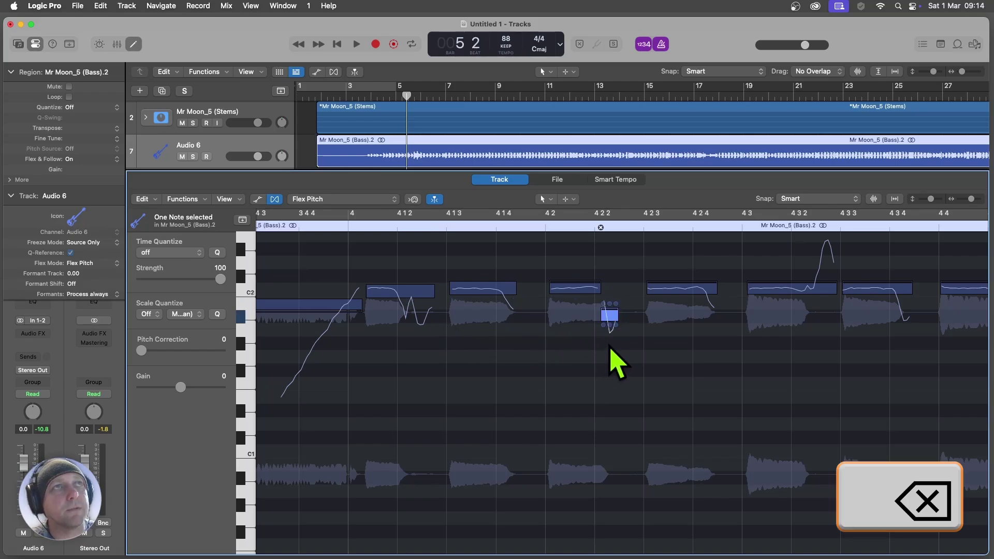
pyautogui.hscroll(15, 613, 362)
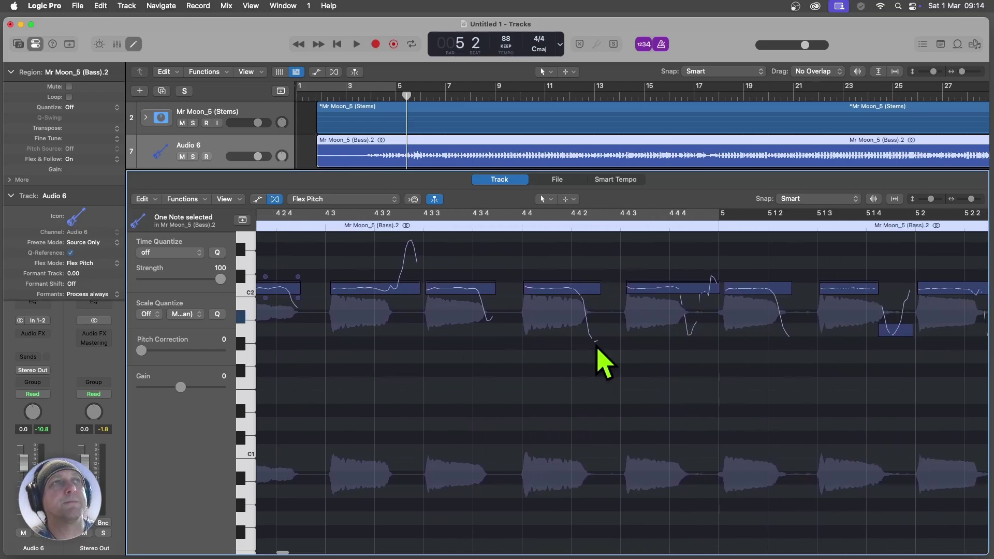
pyautogui.hscroll(3, 569, 331)
pyautogui.hscroll(8, 534, 331)
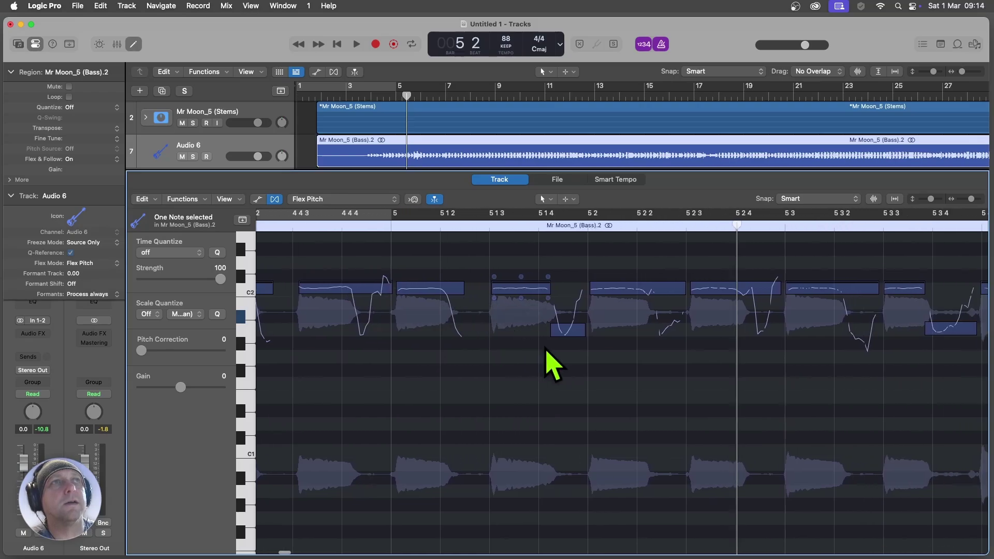
pyautogui.click(561, 329)
pyautogui.press('BackSpace')
# Step: Delete the stray A1 note just before position 5 3 4 in the bass region
pyautogui.hscroll(8, 572, 359)
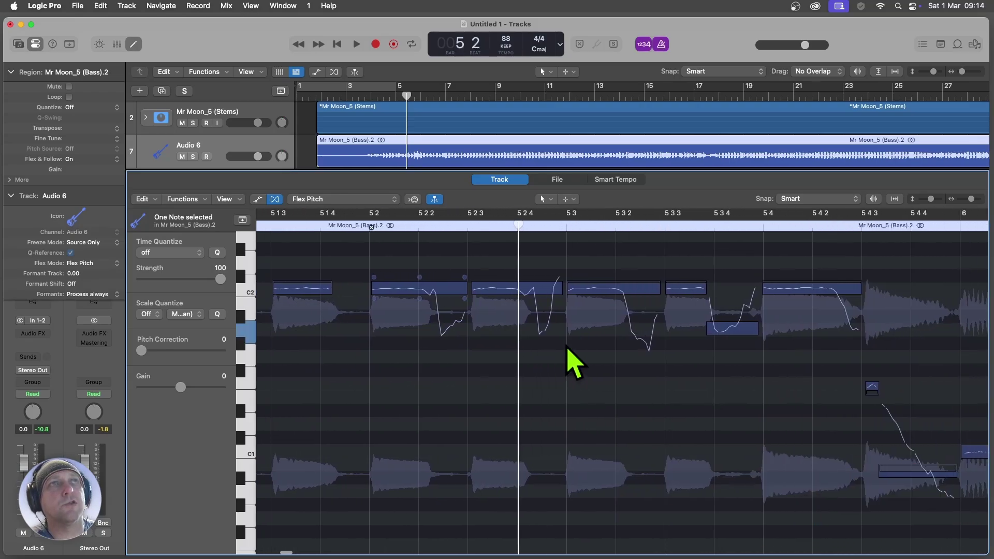
pyautogui.hscroll(4, 567, 349)
pyautogui.click(506, 327)
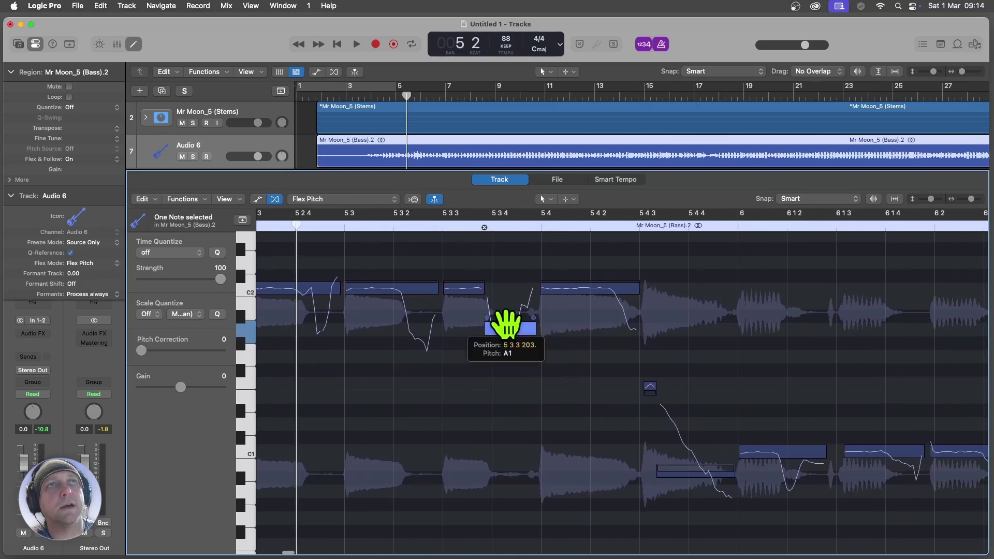
pyautogui.press('BackSpace')
pyautogui.hscroll(3, 594, 399)
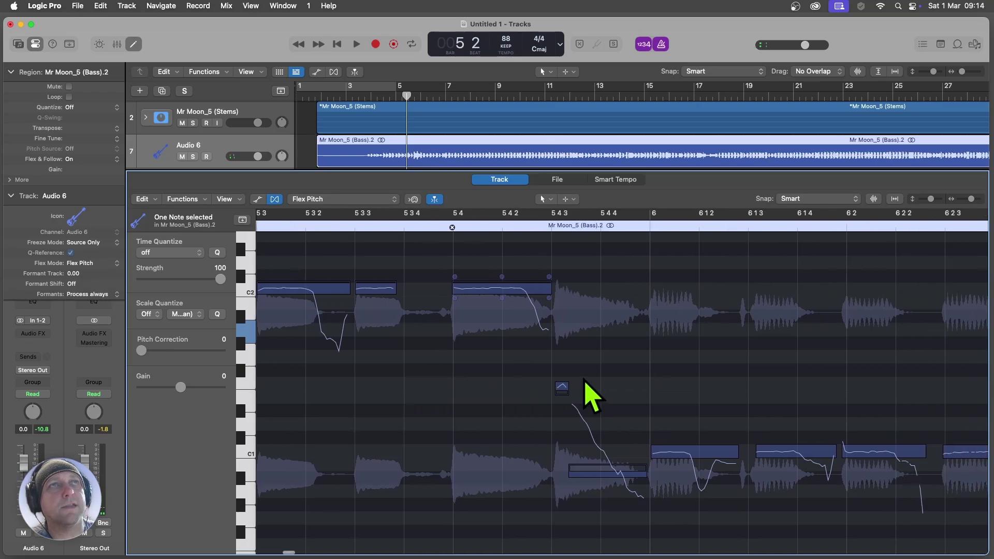
# Step: Play the bass from bar 5 beat 3 into bar 6 and check the low notes around position 5 4 3
pyautogui.click(292, 226)
pyautogui.press('space')
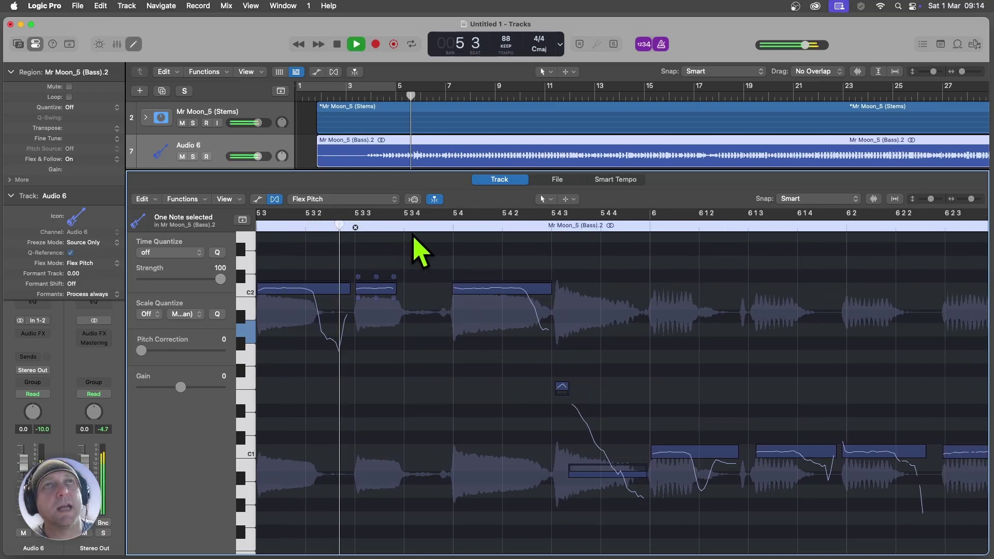
pyautogui.press('space')
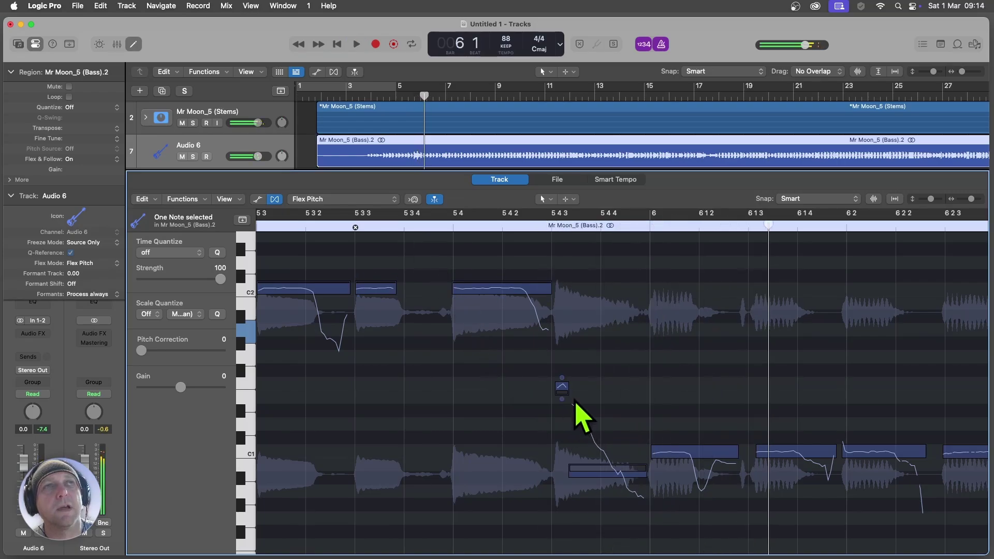
pyautogui.click(619, 468)
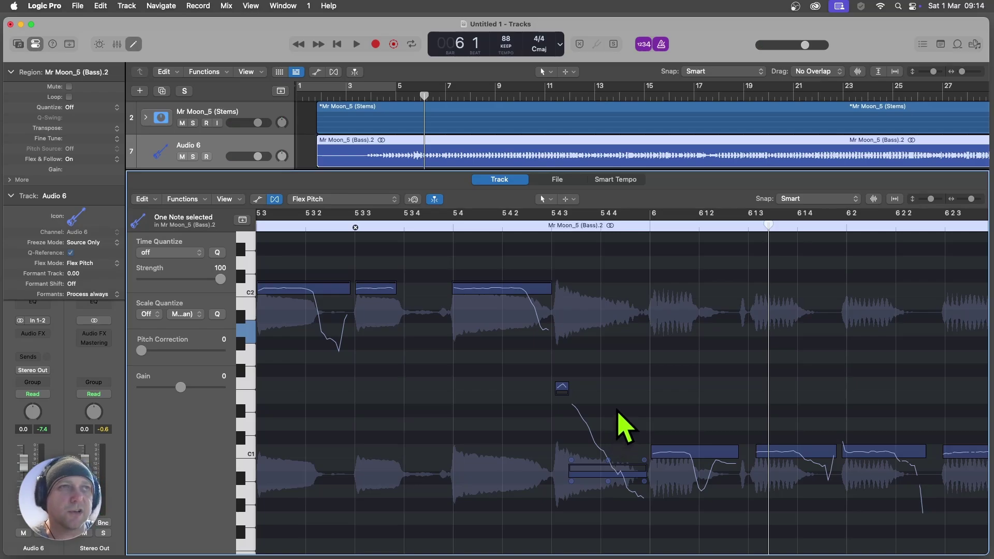
# Step: Look through the detected bass notes from bar 4 to bar 9 for remaining stray or wrongly pitched ones
pyautogui.hscroll(10, 625, 427)
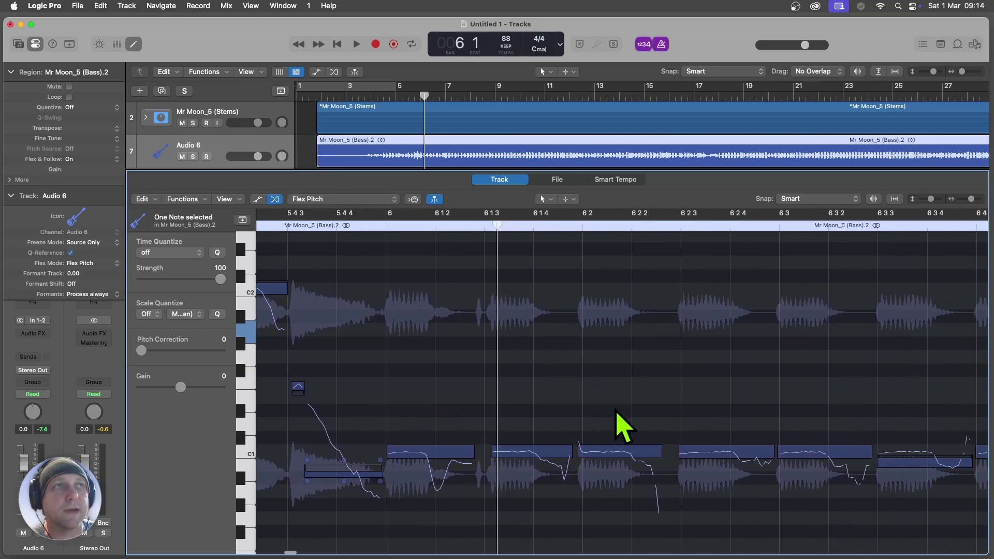
pyautogui.hscroll(5, 620, 427)
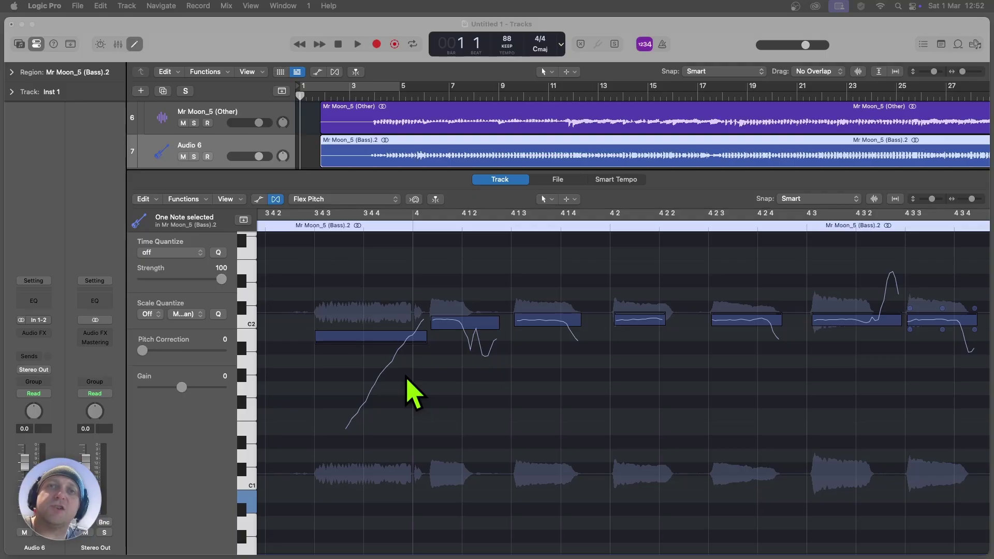
pyautogui.hscroll(10, 445, 383)
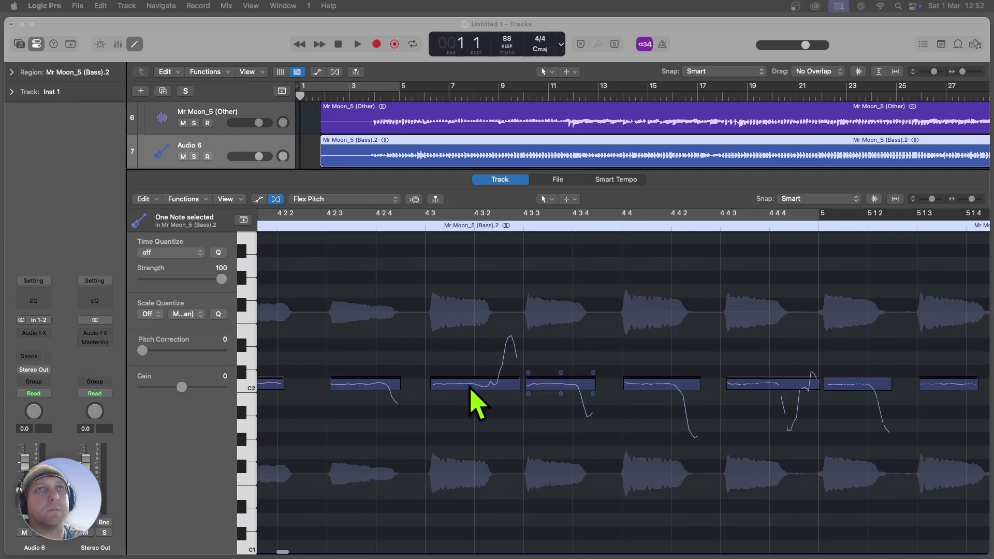
pyautogui.hscroll(10, 590, 348)
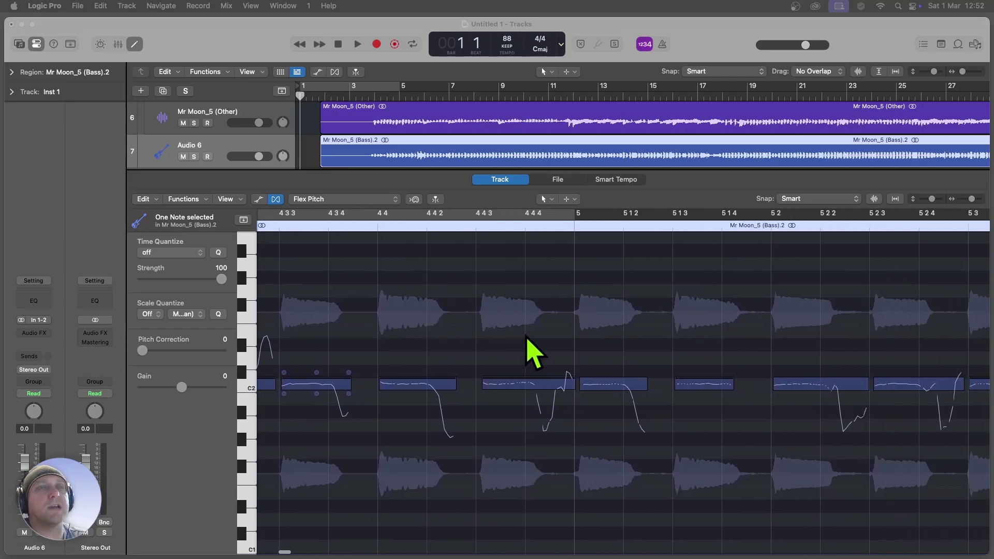
pyautogui.hscroll(10, 527, 337)
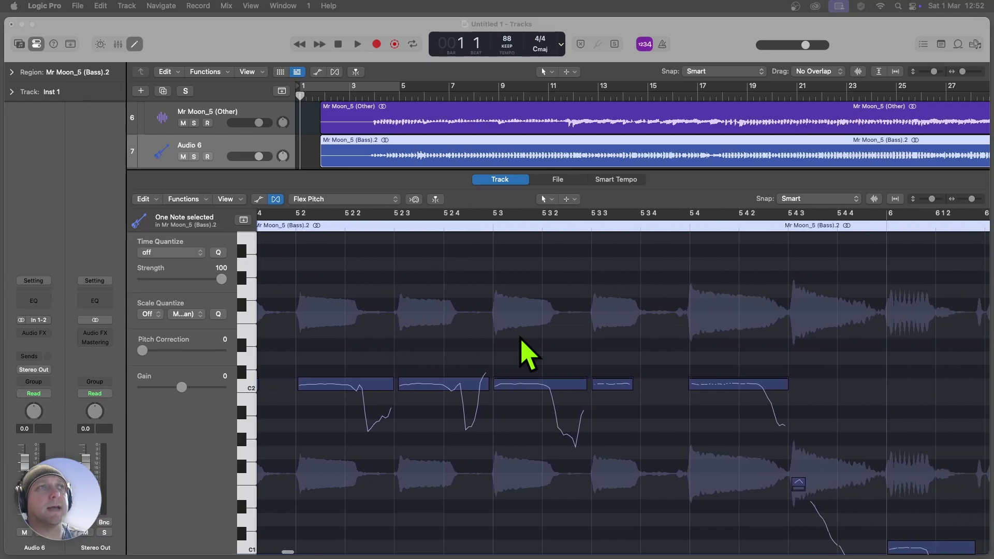
pyautogui.hscroll(10, 520, 338)
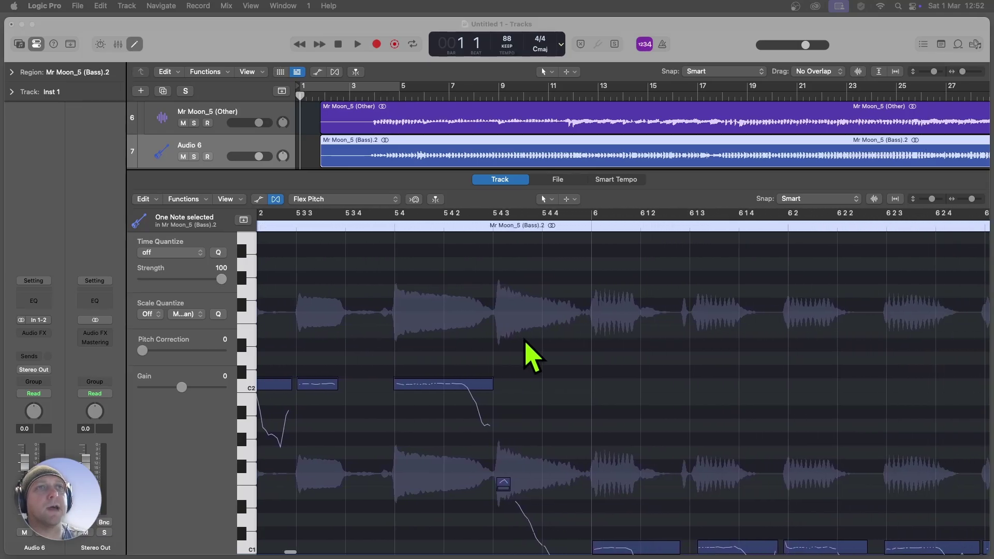
pyautogui.hscroll(15, 532, 357)
pyautogui.scroll(-5, 532, 357)
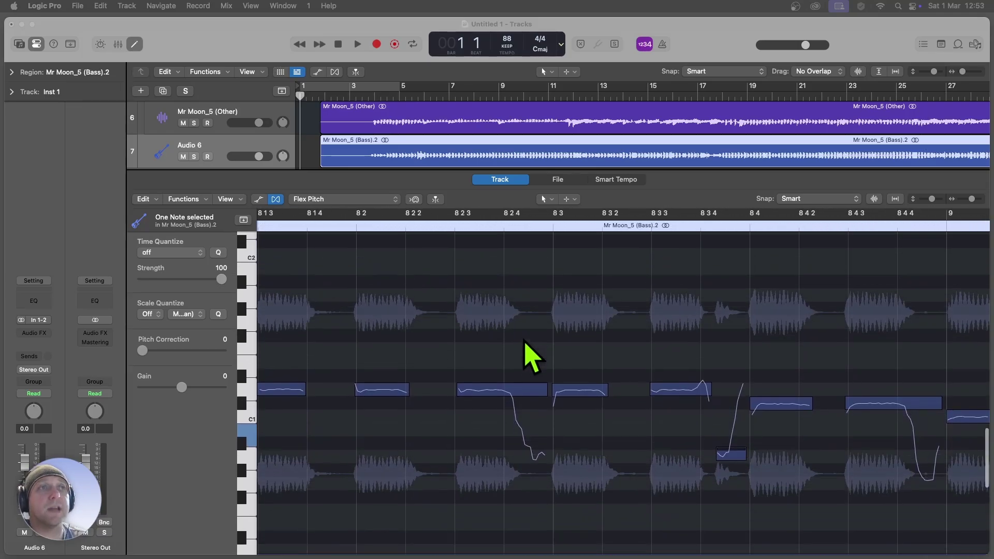
pyautogui.scroll(-1, 524, 340)
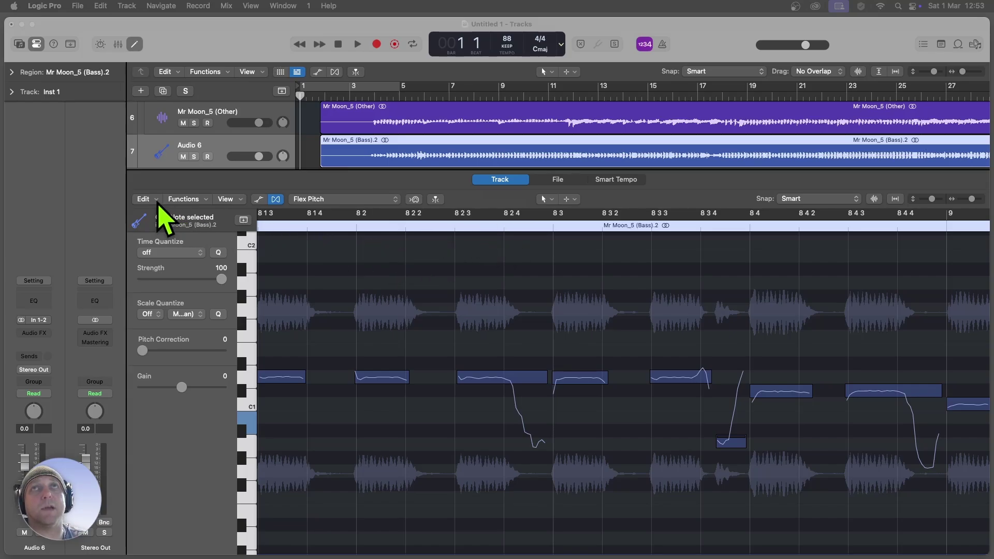
# Step: Create a MIDI track from the bass region's Flex Pitch data and look over its notes up to bar 9 in the Piano Roll
pyautogui.click(146, 199)
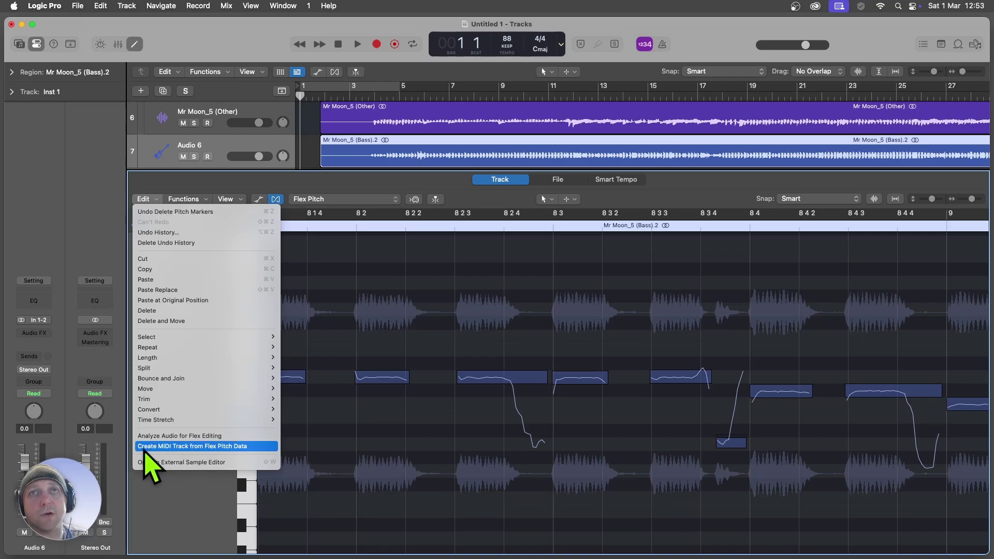
pyautogui.click(195, 447)
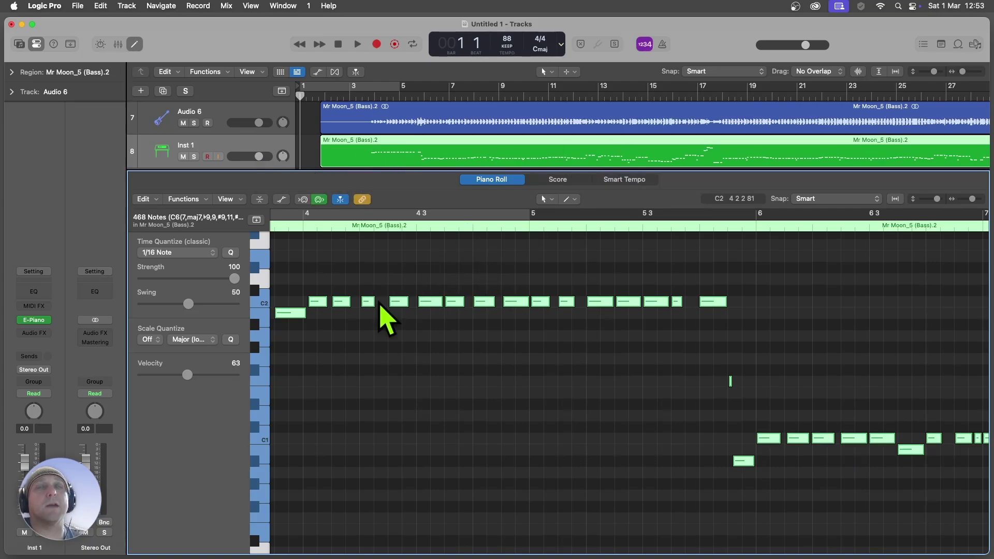
pyautogui.scroll(2, 445, 282)
pyautogui.hscroll(-3, 672, 306)
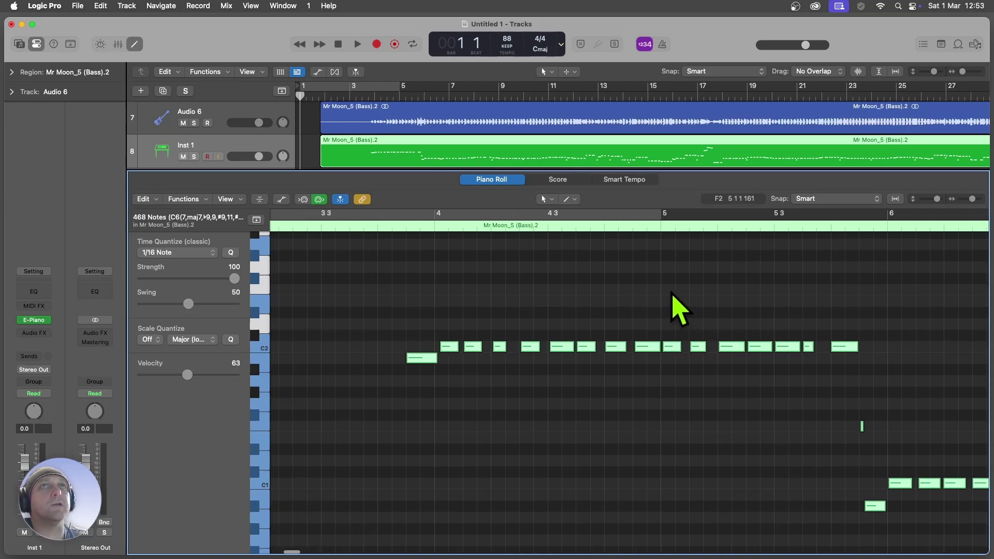
pyautogui.hscroll(12, 673, 308)
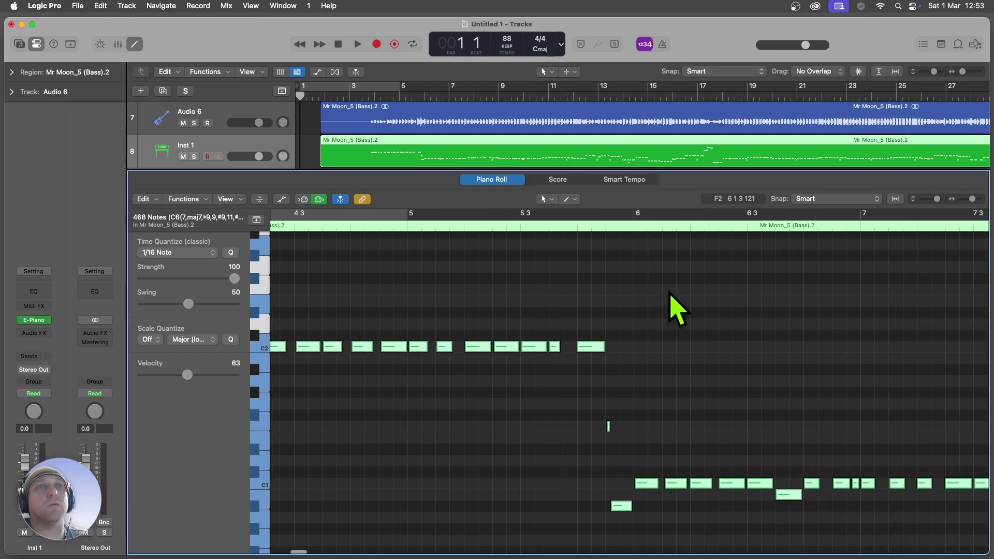
pyautogui.scroll(-1, 673, 308)
pyautogui.hscroll(20, 673, 308)
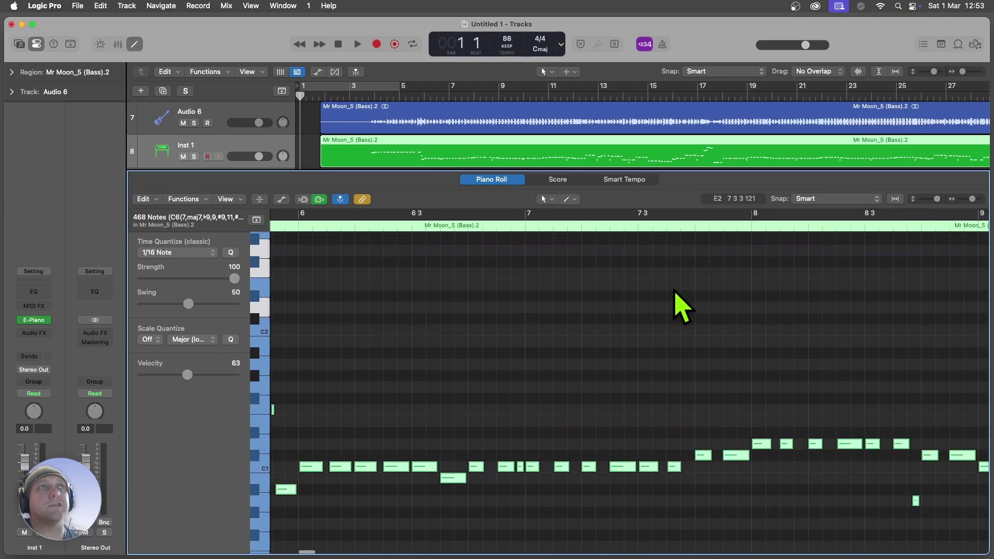
pyautogui.press('e')
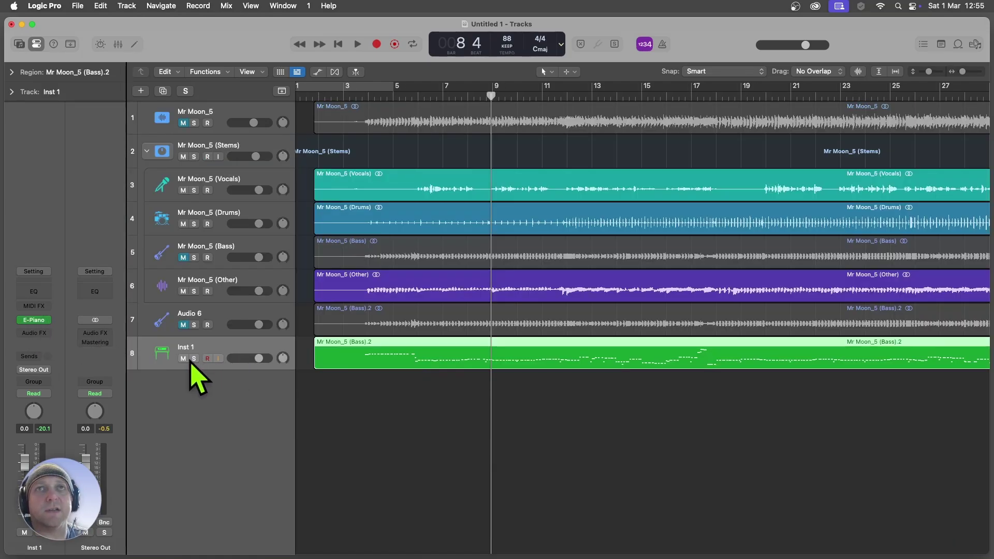
# Step: Solo the Inst 1 track and replace its Vintage Electric Piano with the Studio Bass instrument
pyautogui.click(194, 358)
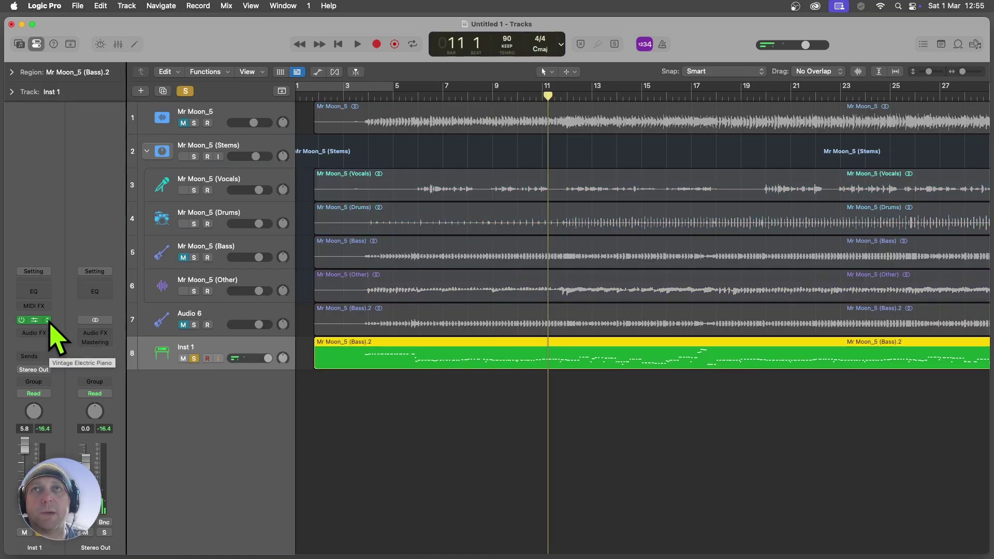
pyautogui.click(48, 320)
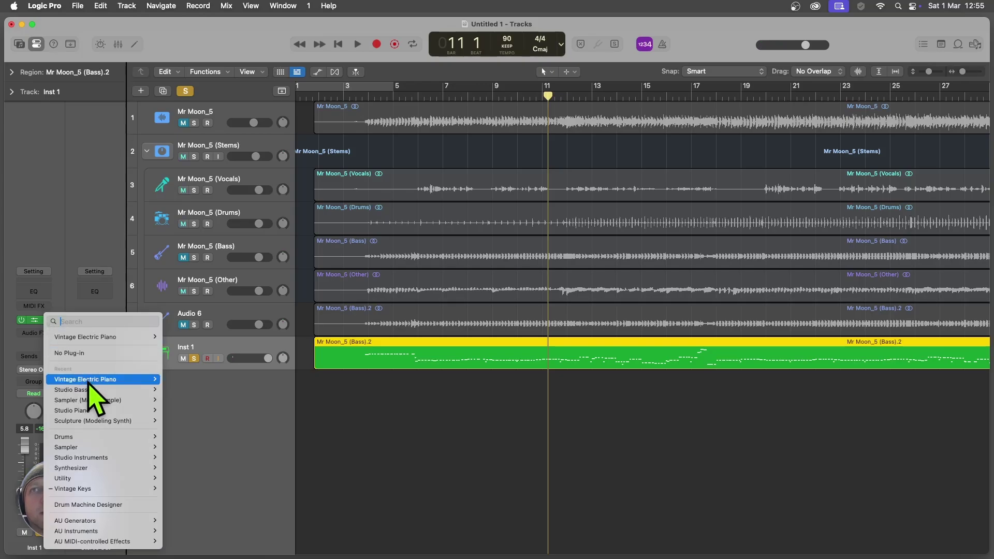
pyautogui.moveTo(105, 458)
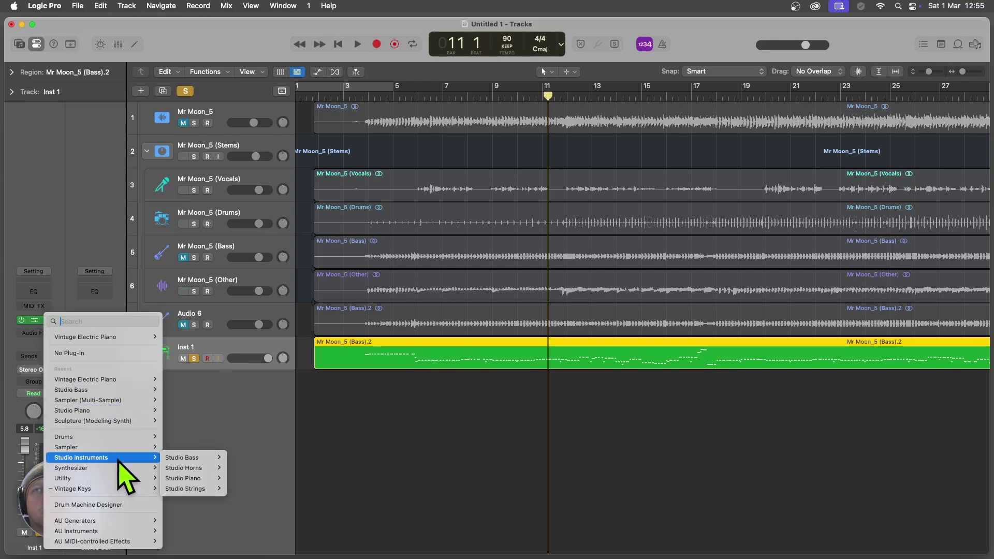
pyautogui.moveTo(199, 457)
pyautogui.click(238, 457)
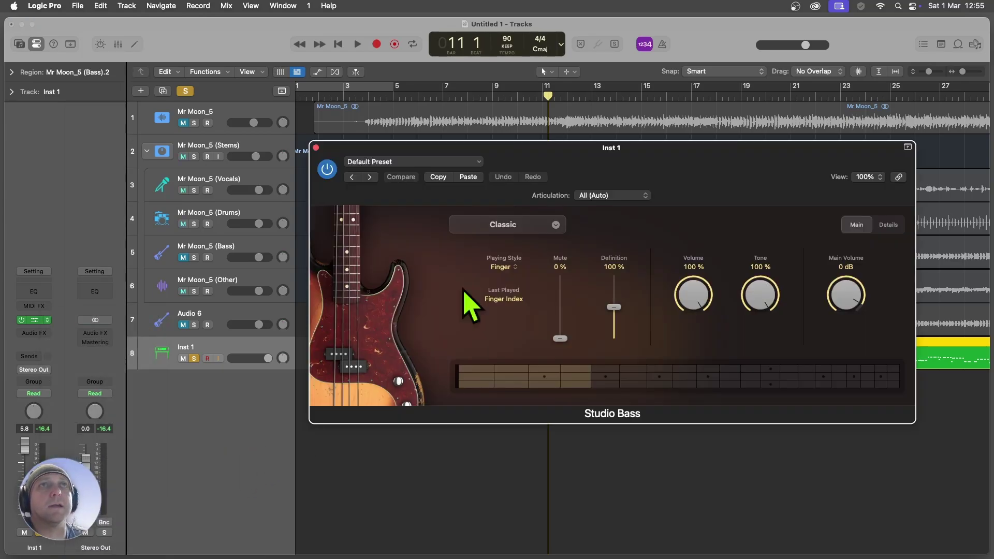
# Step: Play the soloed MIDI bass line from bar 11 through Studio Bass, moving the instrument window clear of the MIDI region
pyautogui.moveTo(668, 155); pyautogui.dragTo(727, 291)
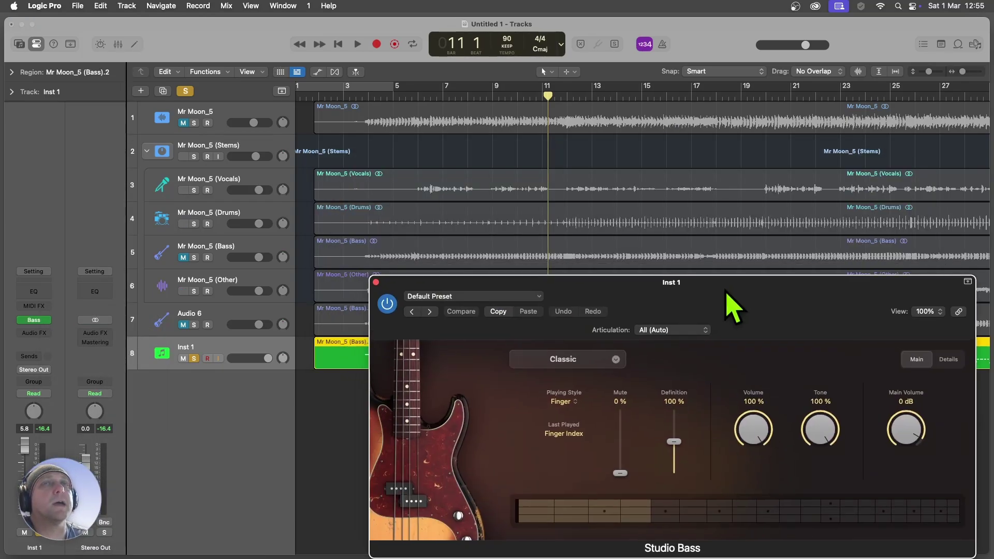
pyautogui.press('space')
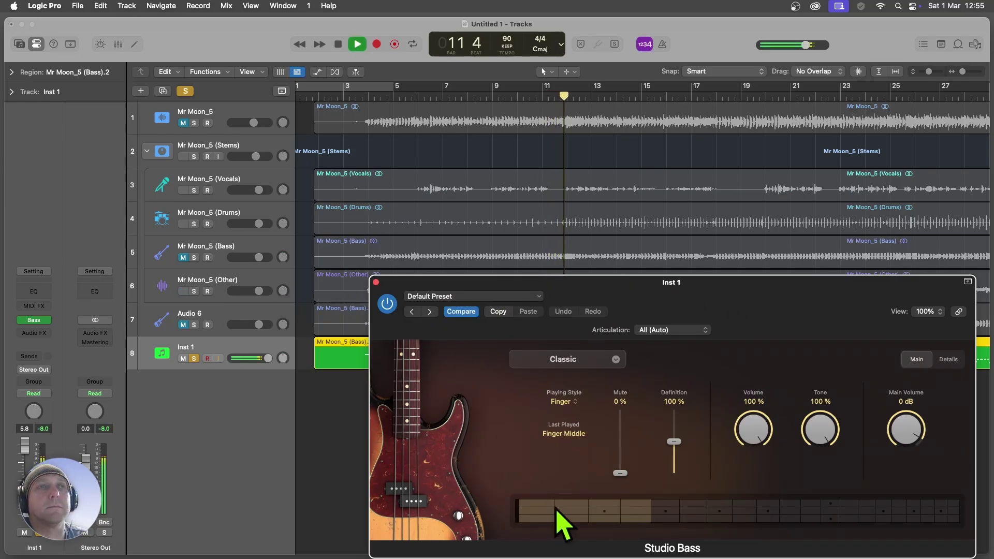
pyautogui.press('space')
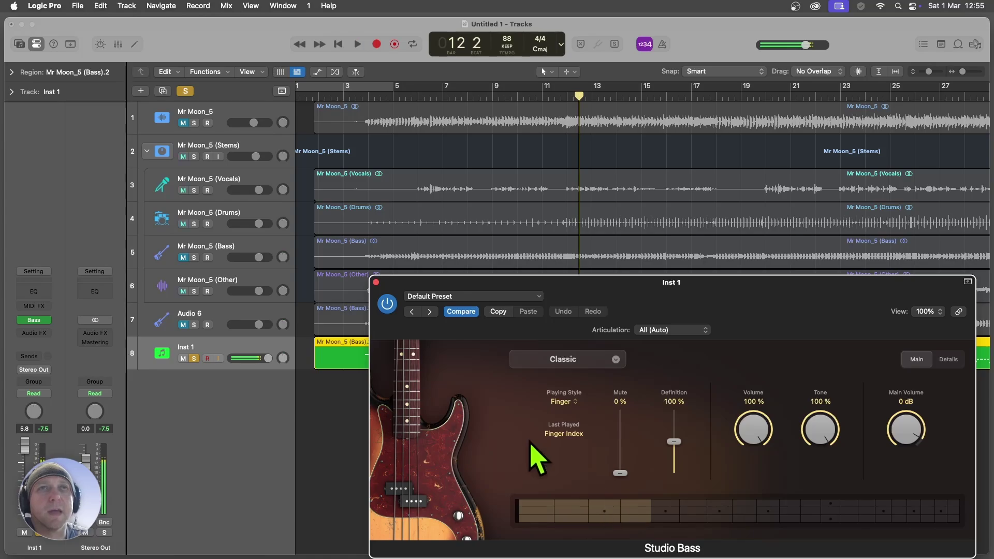
pyautogui.moveTo(627, 285); pyautogui.dragTo(598, 42)
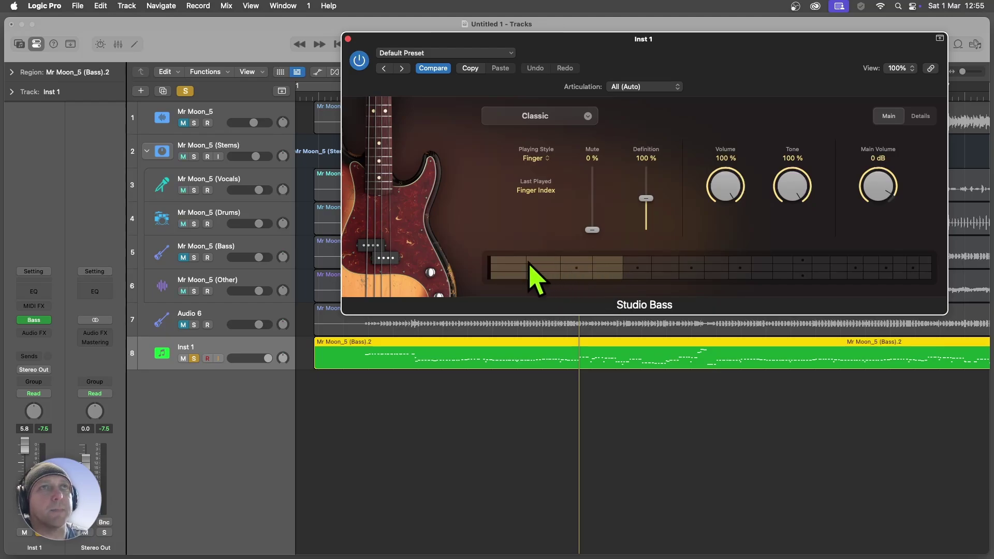
pyautogui.press('space')
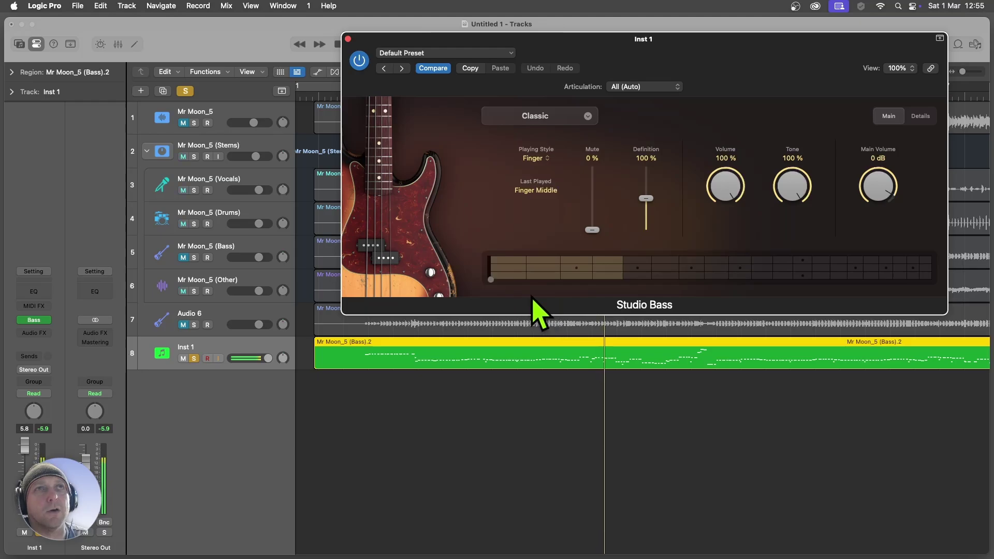
# Step: Transpose the MIDI bass region on the Inst 1 track up one octave (+12)
pyautogui.click(384, 416)
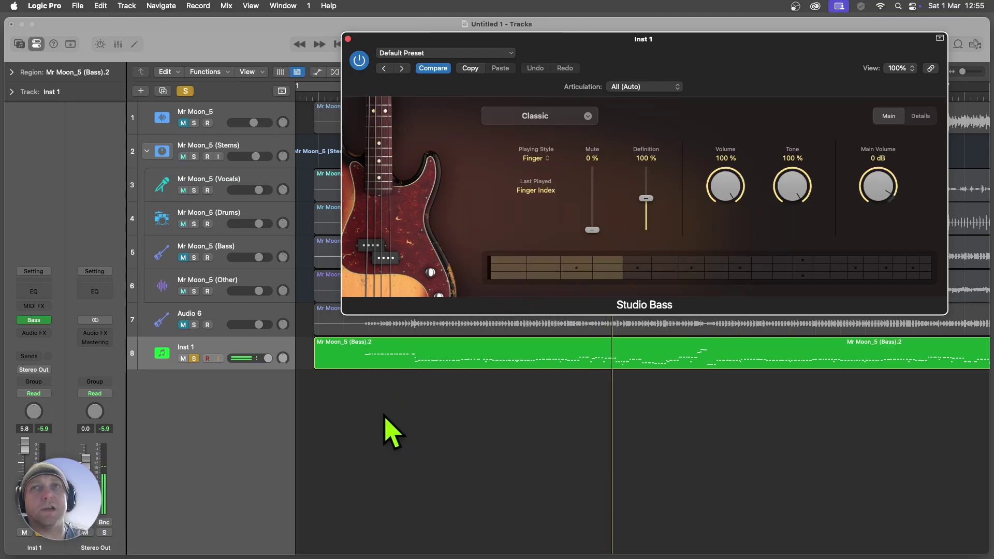
pyautogui.click(393, 348)
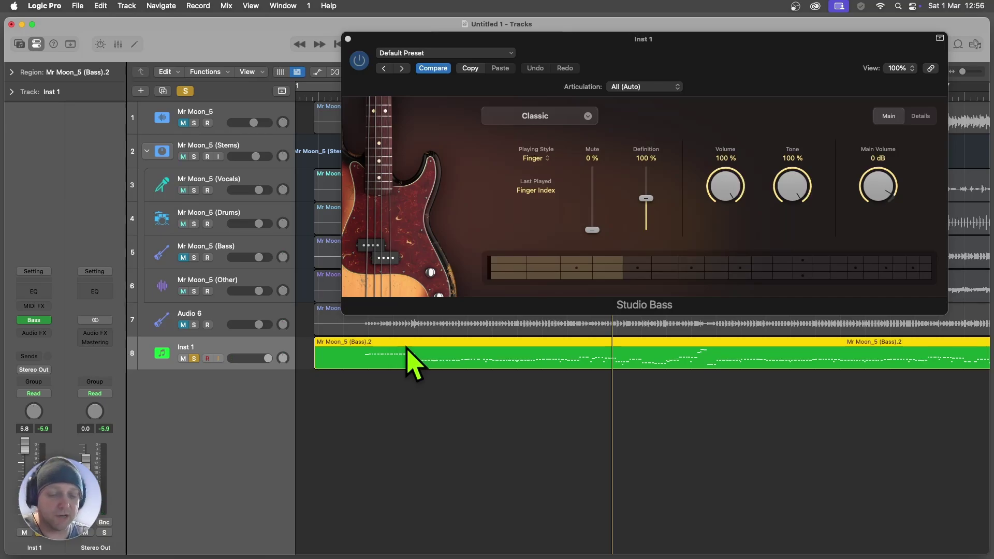
pyautogui.press('shift')
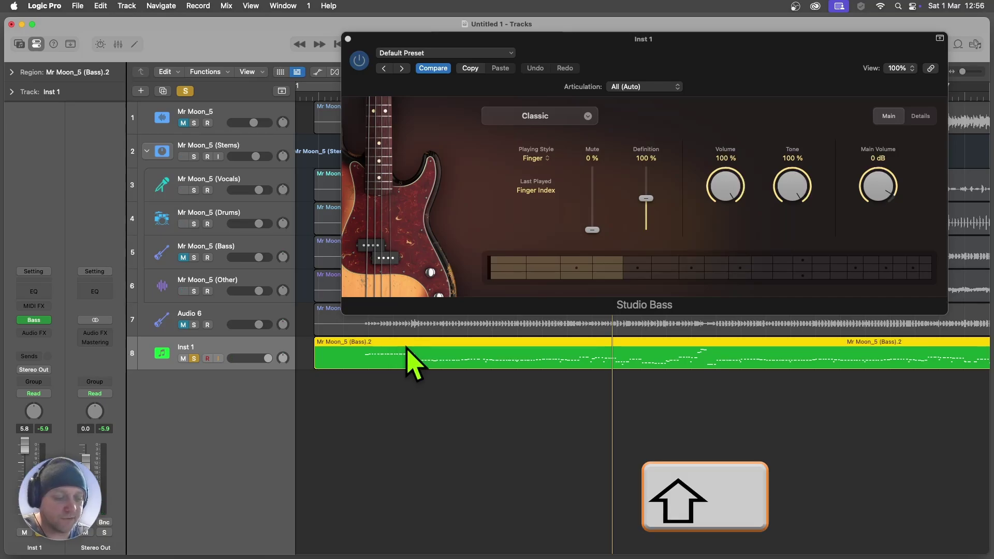
pyautogui.hotkey('shift', 'alt', 'Up')
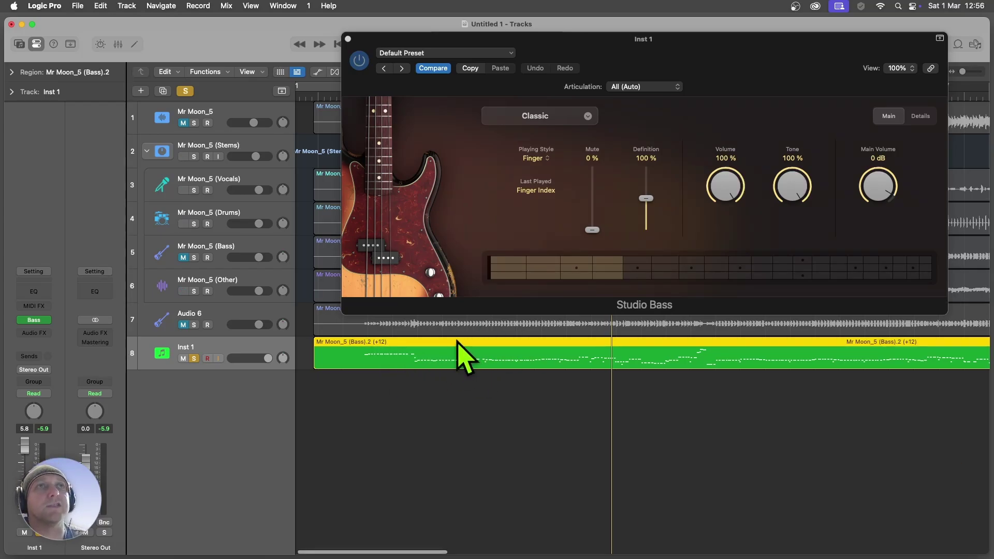
# Step: Play the transposed MIDI bass and temporarily solo the Mr Moon_5 (Bass) stem alongside it to compare their pitch
pyautogui.press('space')
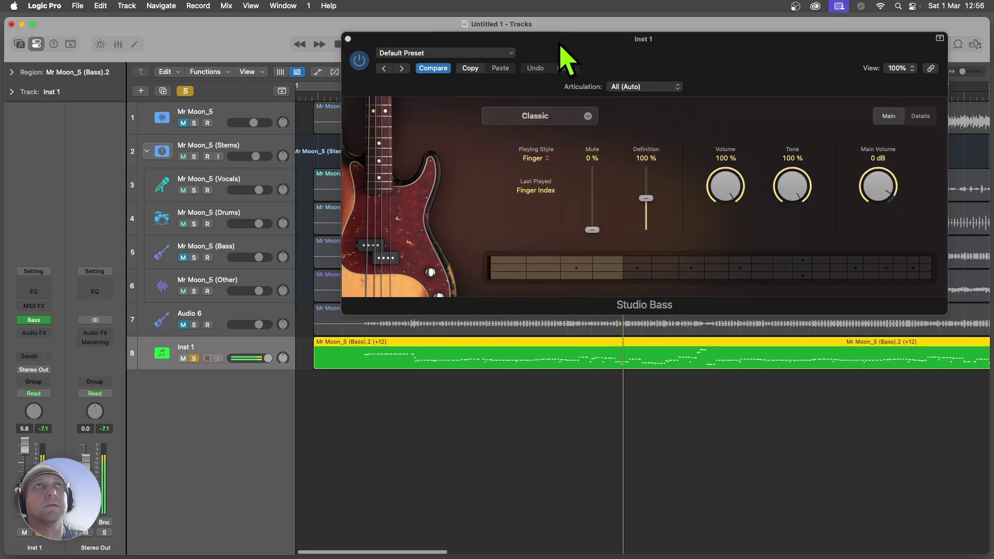
pyautogui.moveTo(561, 44); pyautogui.dragTo(592, 271)
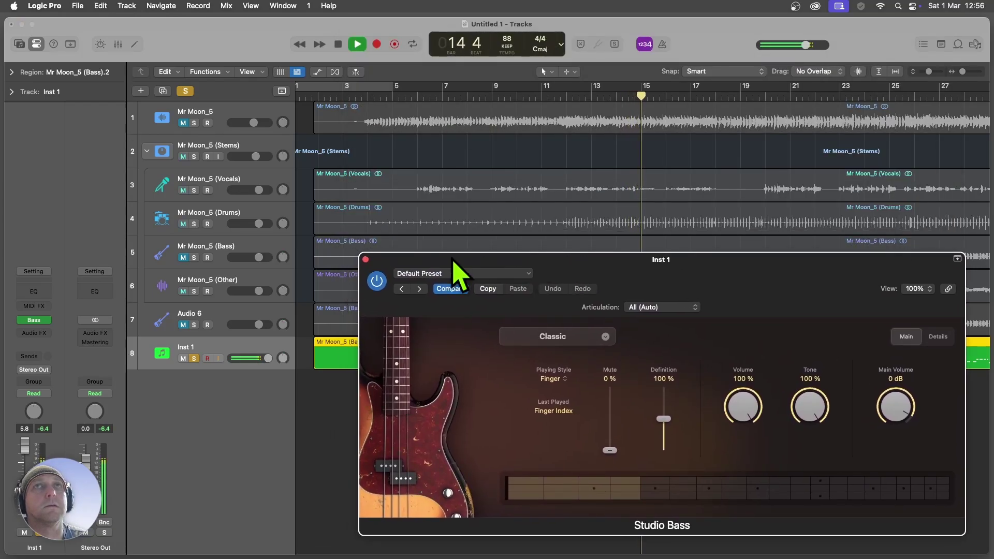
pyautogui.click(194, 257)
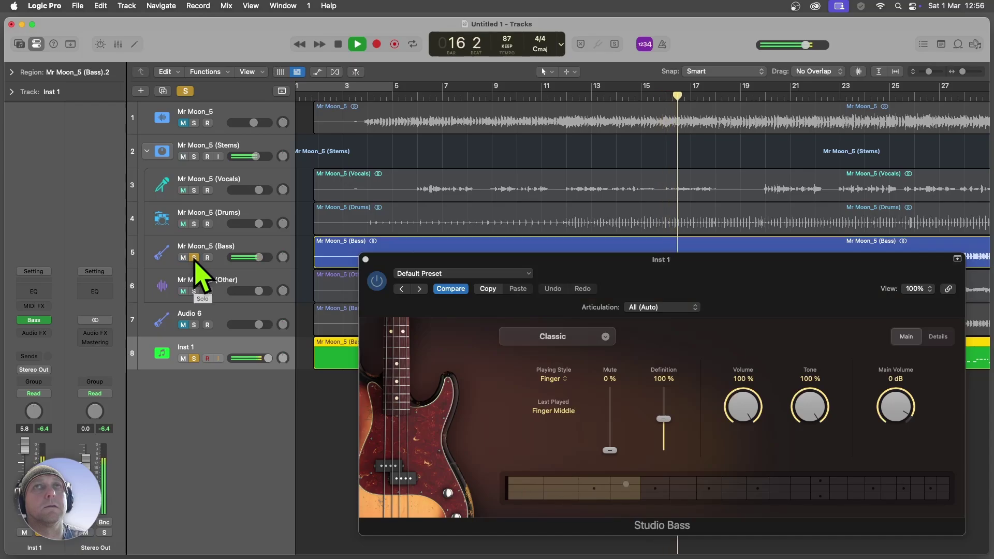
pyautogui.click(194, 257)
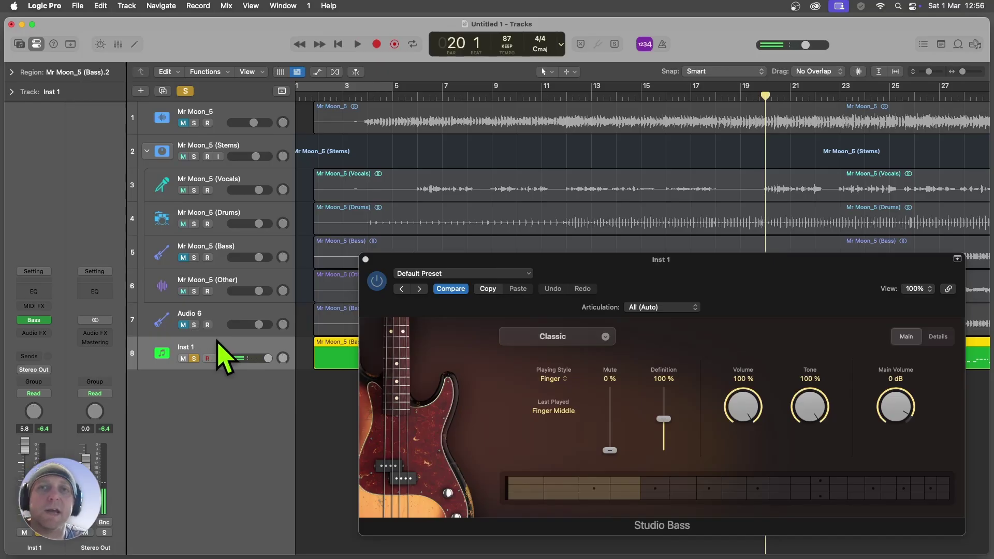
# Step: Unsolo the Inst 1 track and play the MIDI bass together with the vocals, drums and other stems from bar 20
pyautogui.click(194, 358)
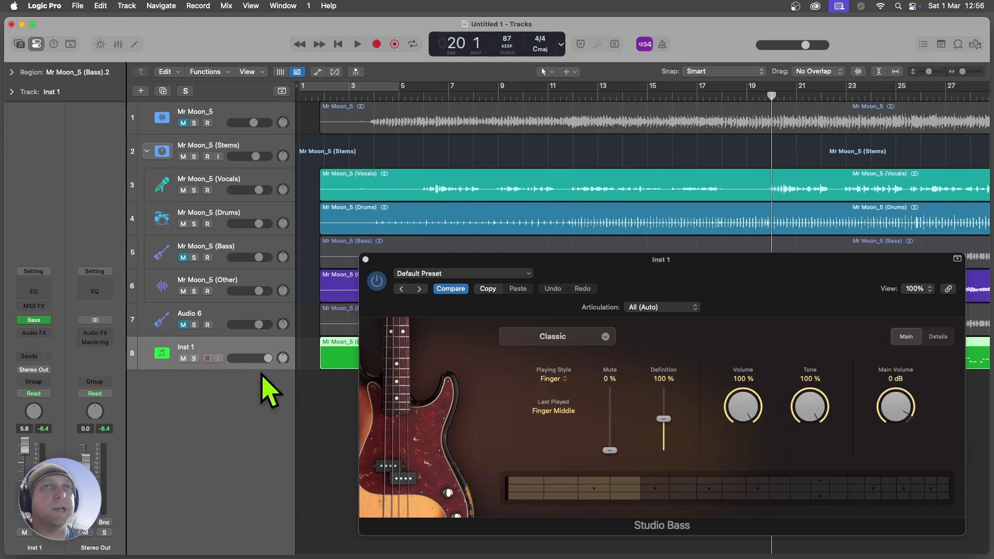
pyautogui.press('space')
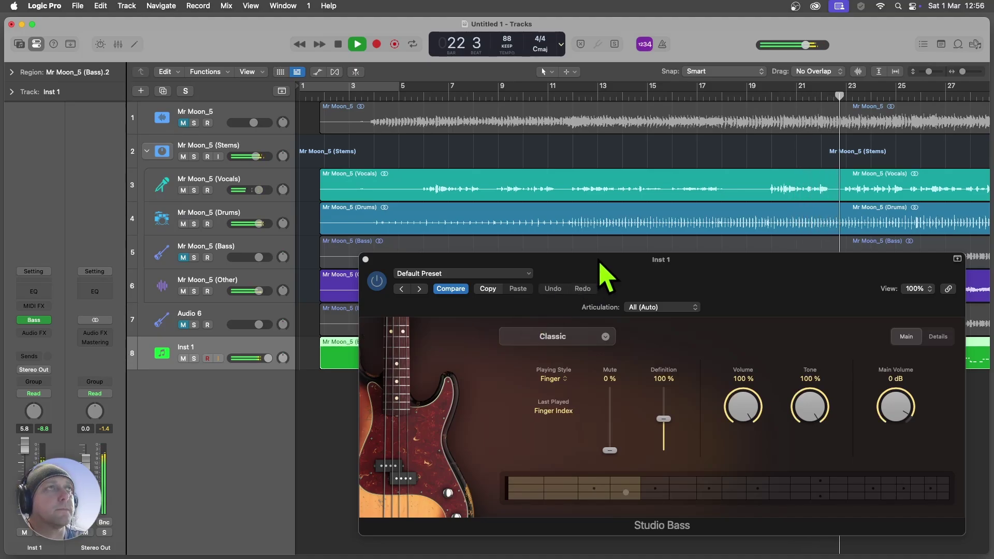
pyautogui.moveTo(603, 267); pyautogui.dragTo(564, 266)
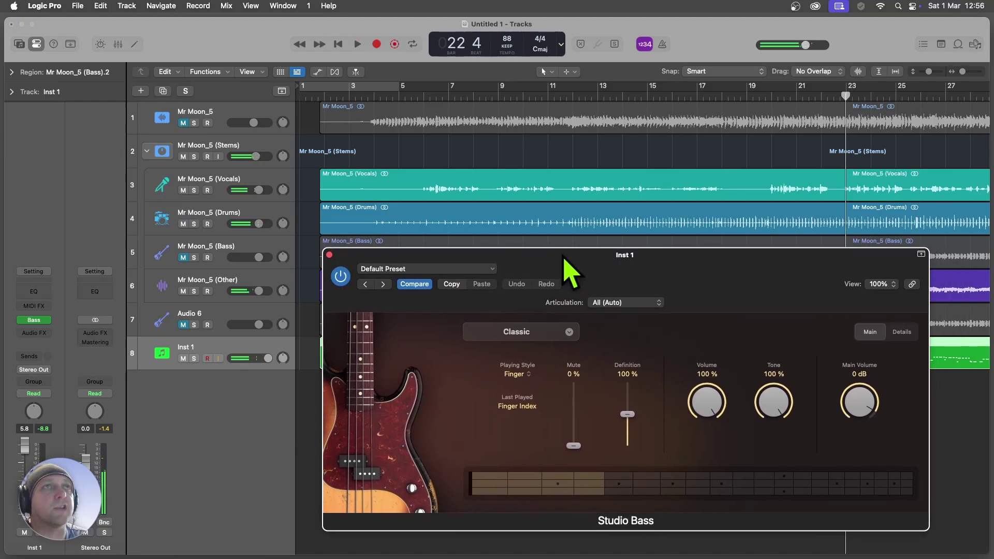
pyautogui.scroll(1, 594, 208)
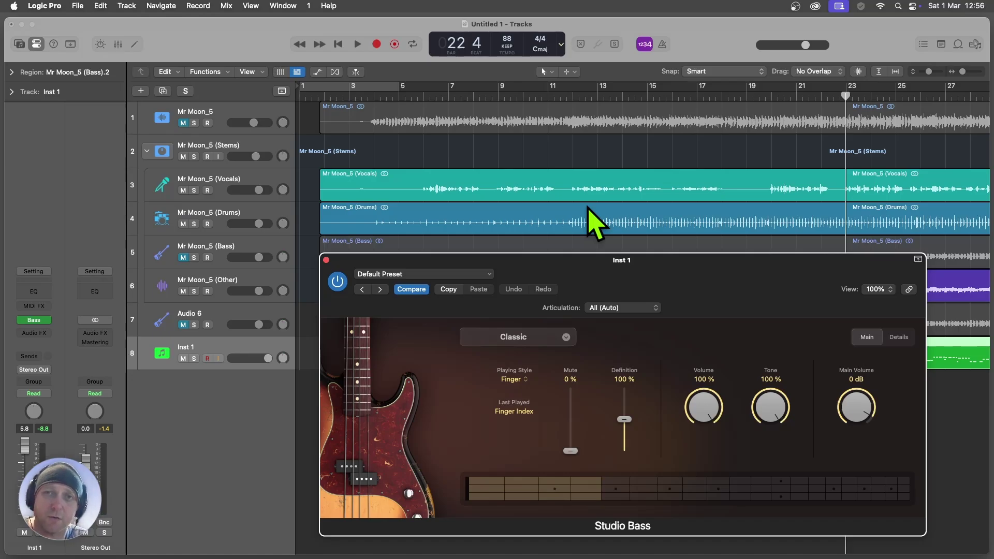
# Step: Switch the Studio Bass model to American Upright and listen to it with the other stems up to bar 44
pyautogui.click(567, 338)
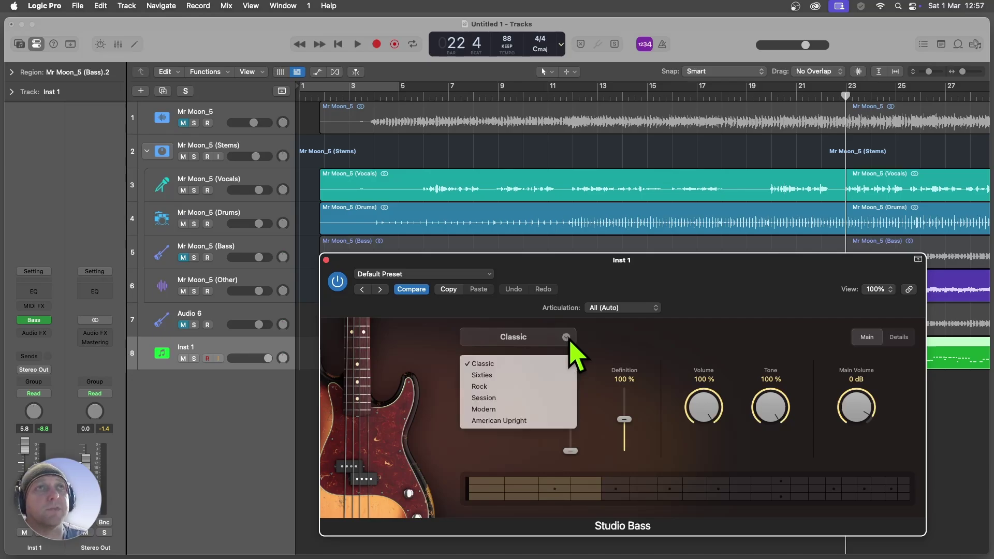
pyautogui.click(507, 420)
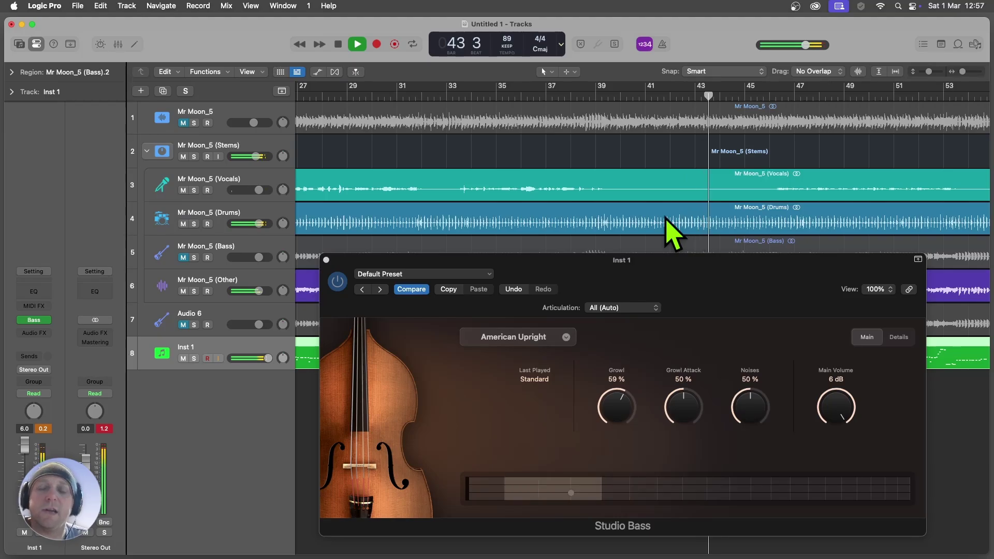
pyautogui.press('space')
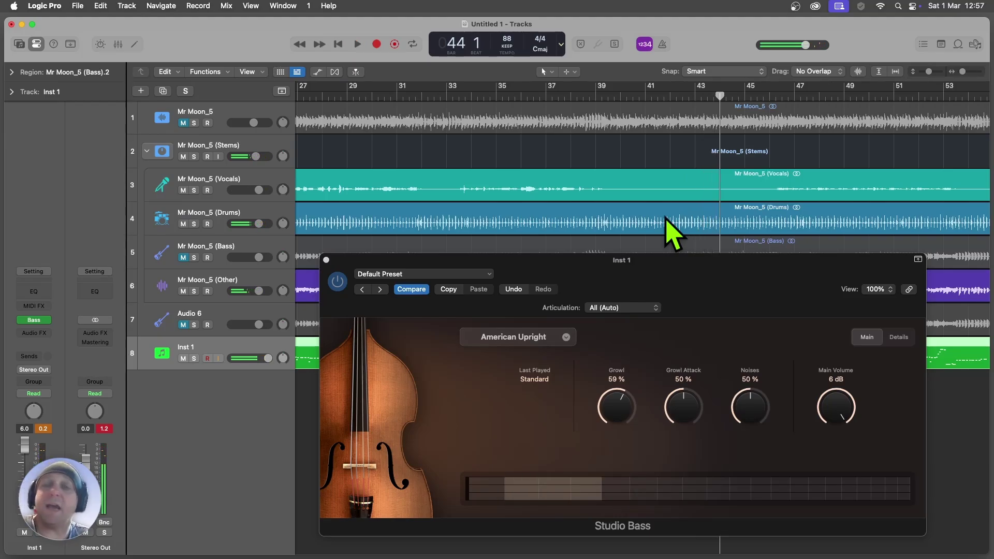